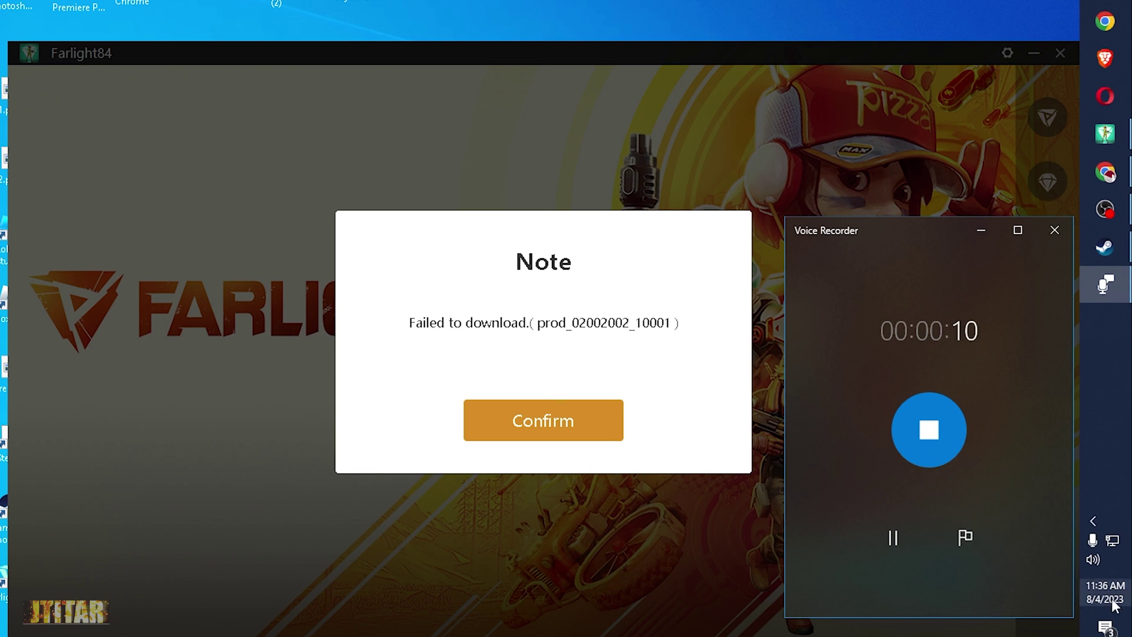
# - Dismiss the download-failure note, move the launcher window up, and continue to game version detection
pyautogui.moveTo(1113, 608)
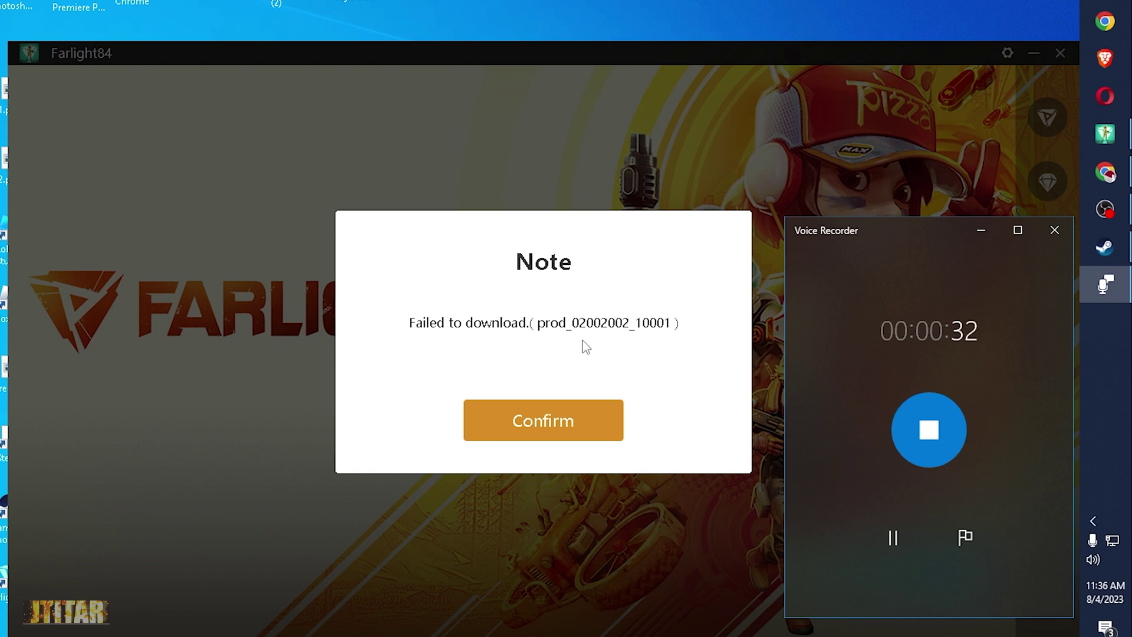
pyautogui.click(564, 433)
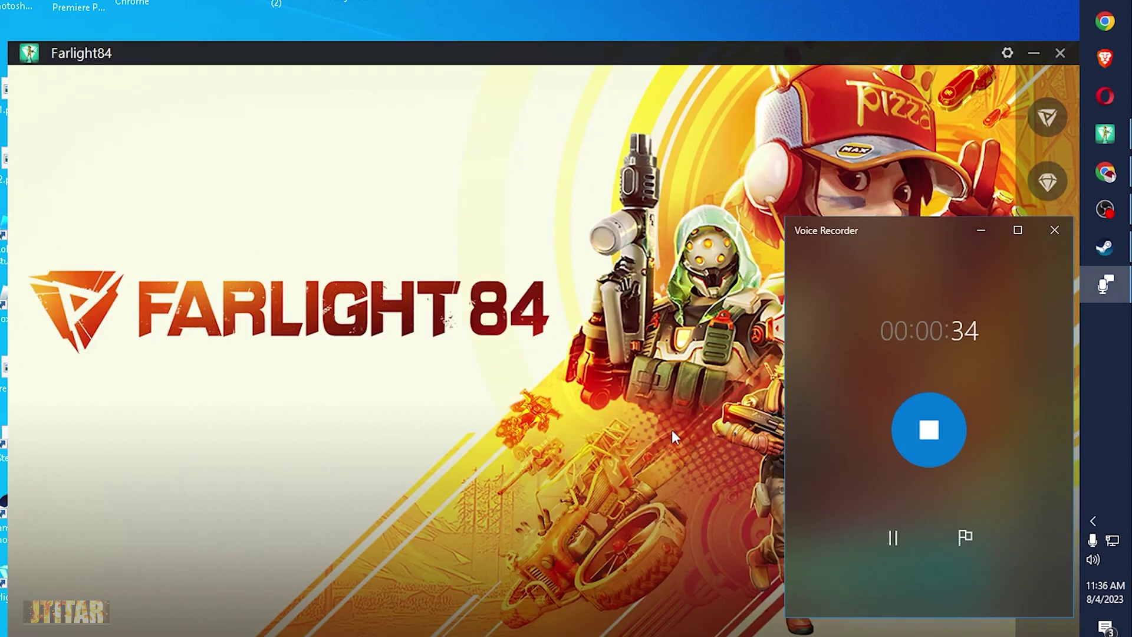
pyautogui.click(573, 50)
pyautogui.moveTo(573, 50); pyautogui.dragTo(540, 1)
pyautogui.click(855, 508)
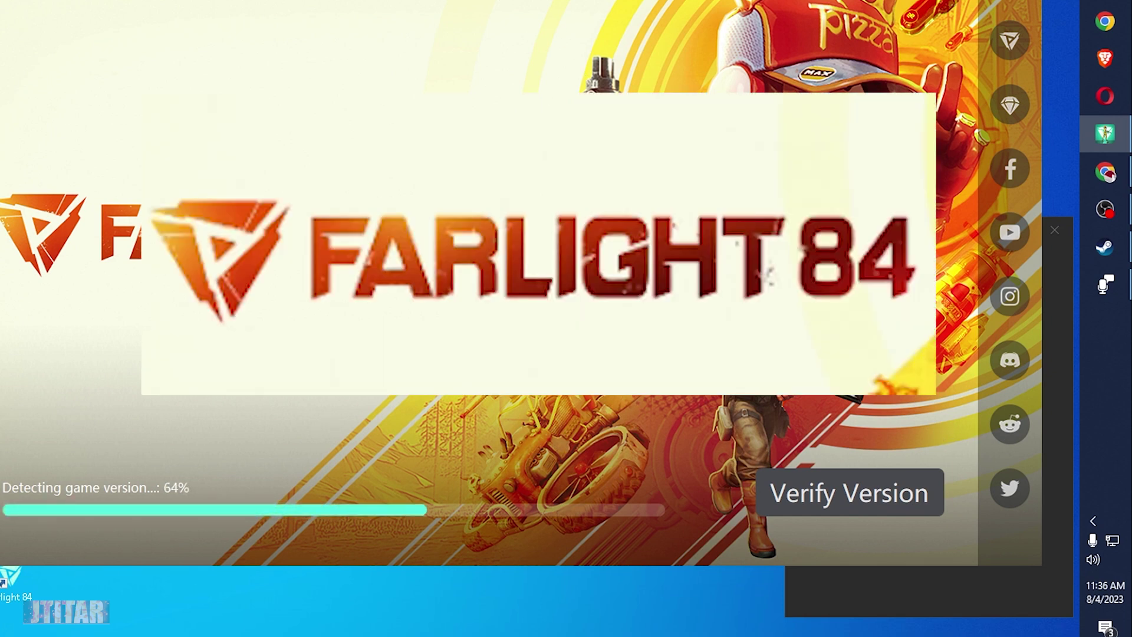
# - Write 'FARLIGHT ON PC APPLICATION error' in a new Notepad note, then return to the launcher
pyautogui.press('super')
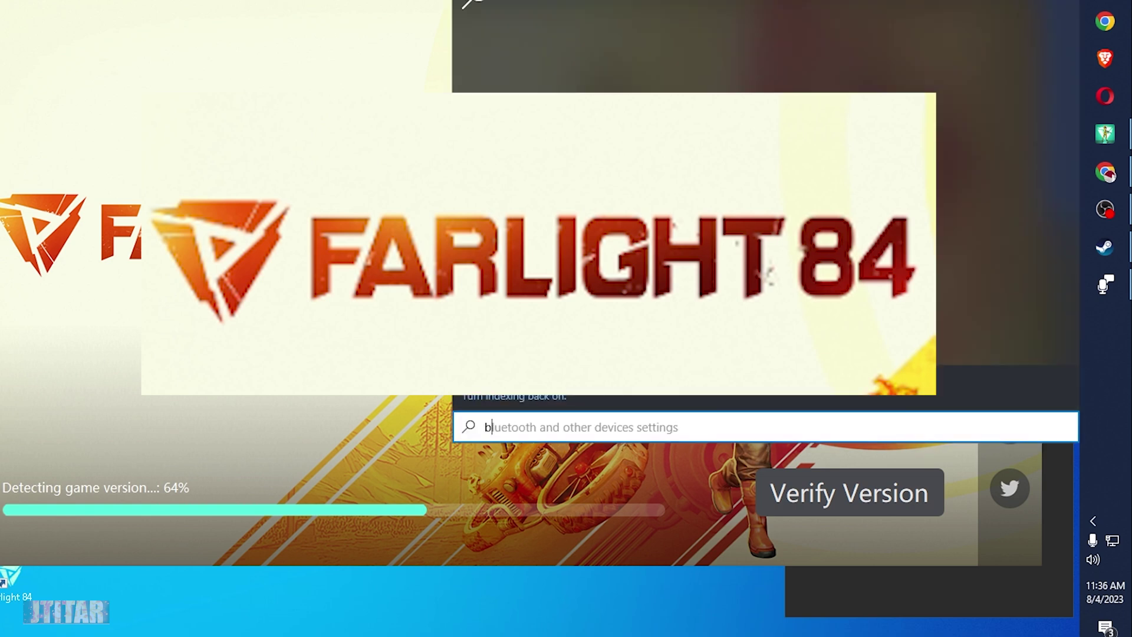
pyautogui.write('notepad')
pyautogui.press('Return')
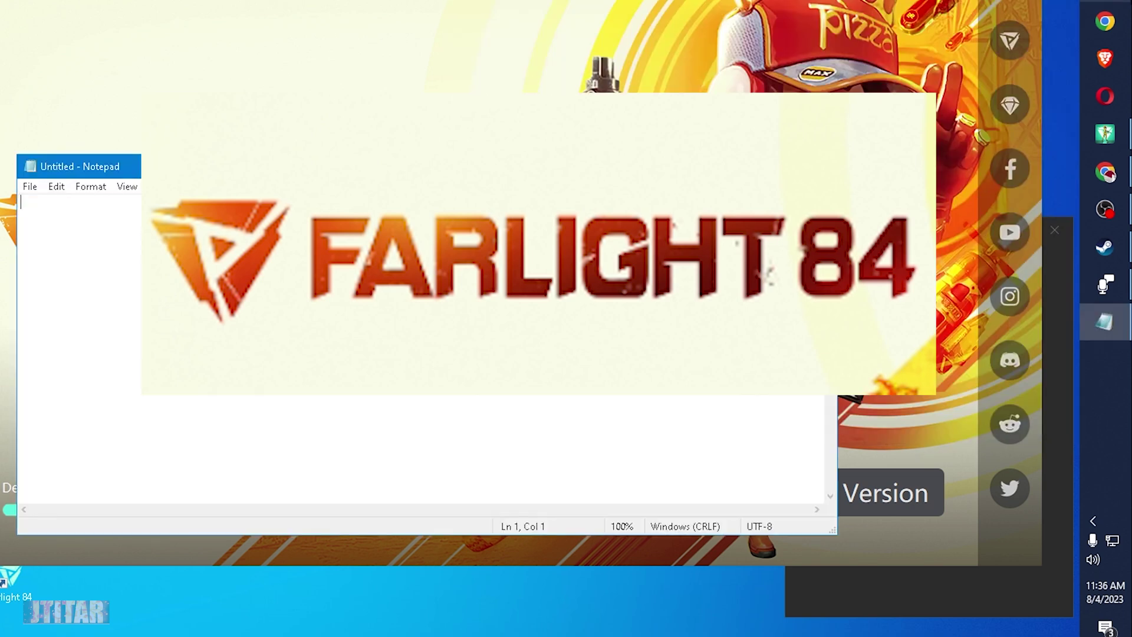
pyautogui.write('FARLI')
pyautogui.write('GHT ON ')
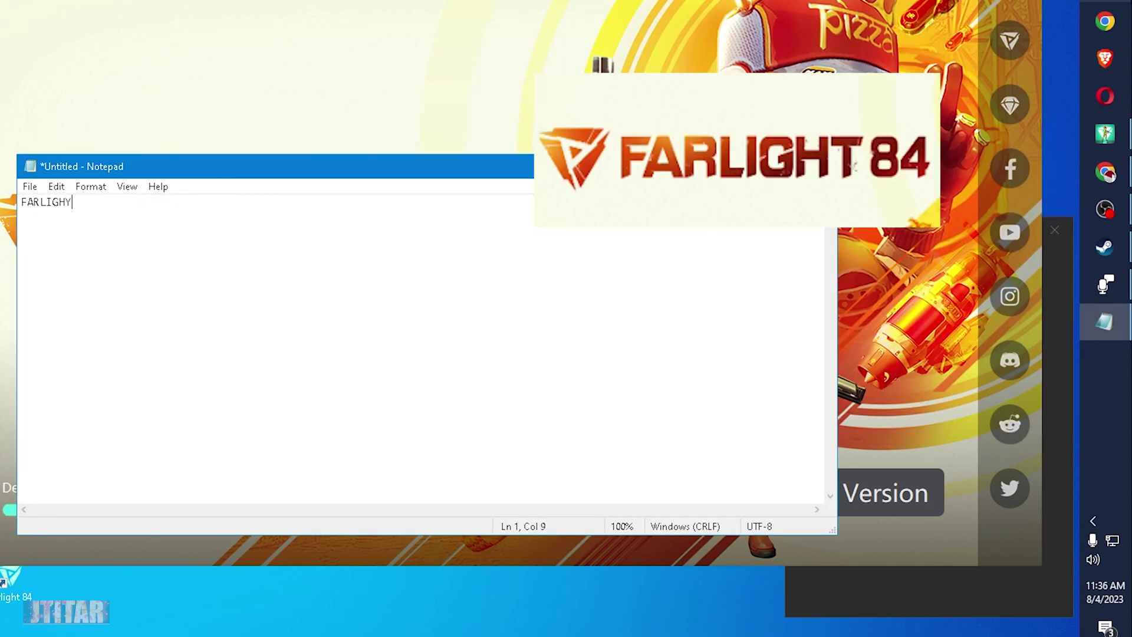
pyautogui.write('PC APPLICATION')
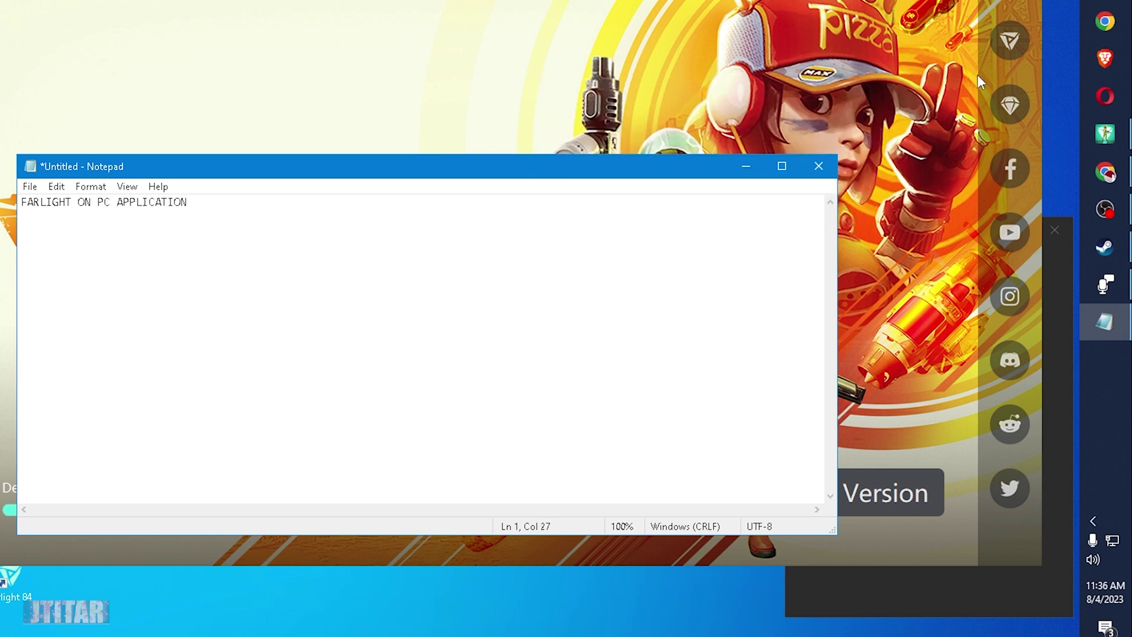
pyautogui.write(' error')
pyautogui.click(746, 166)
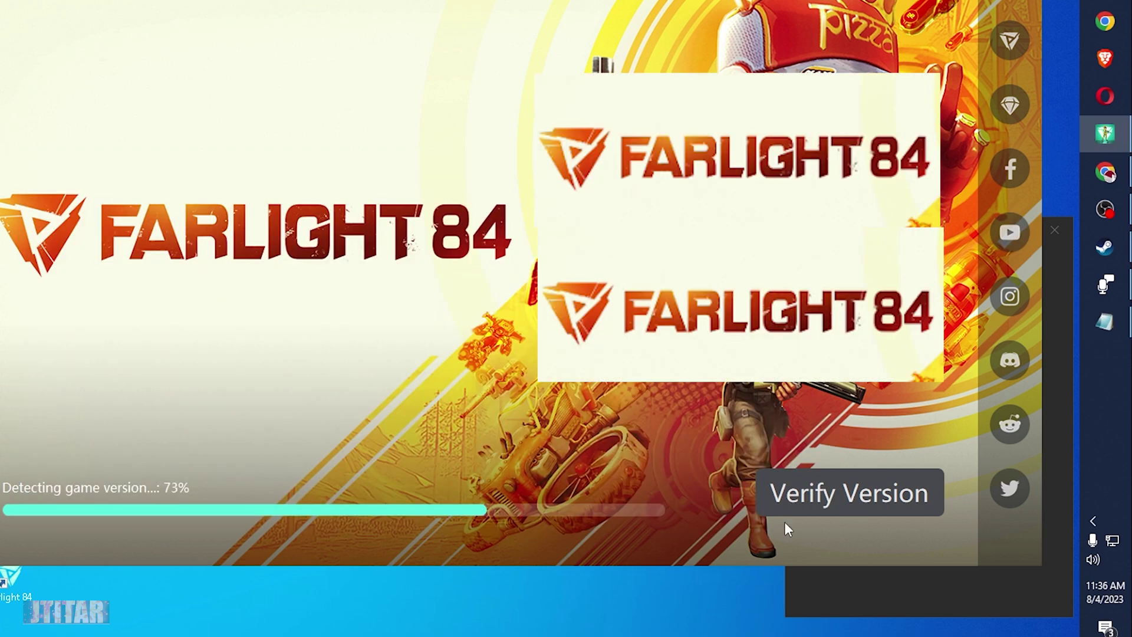
# - Launch Farlight 84 from Steam, then close the launcher's Settings dialog and quit the launcher
pyautogui.click(1104, 247)
pyautogui.click(368, 357)
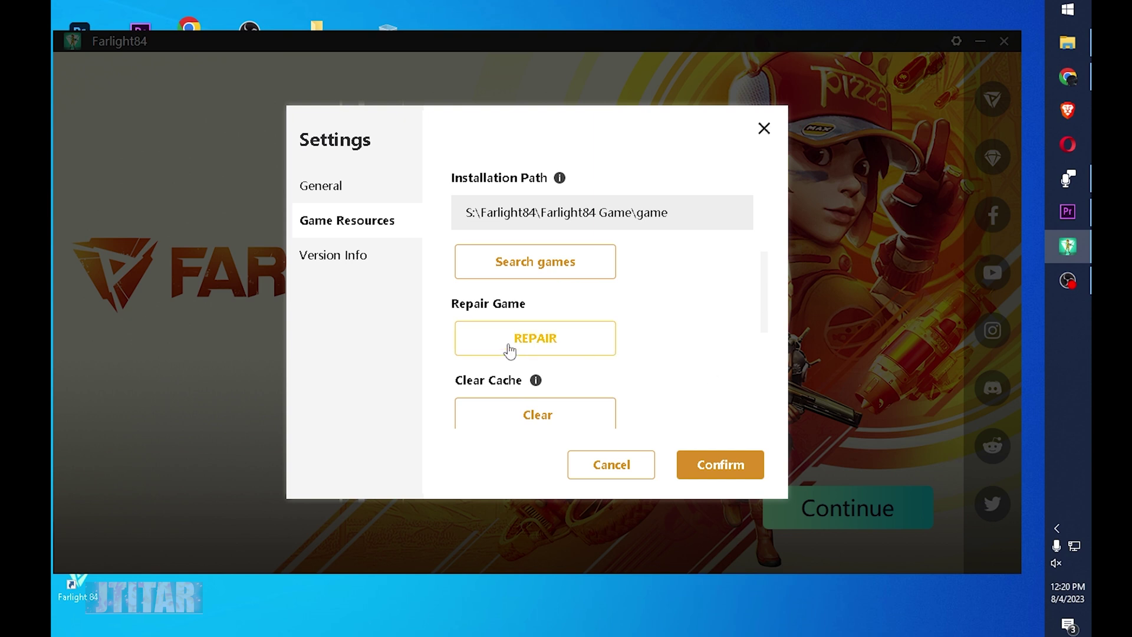
pyautogui.click(764, 128)
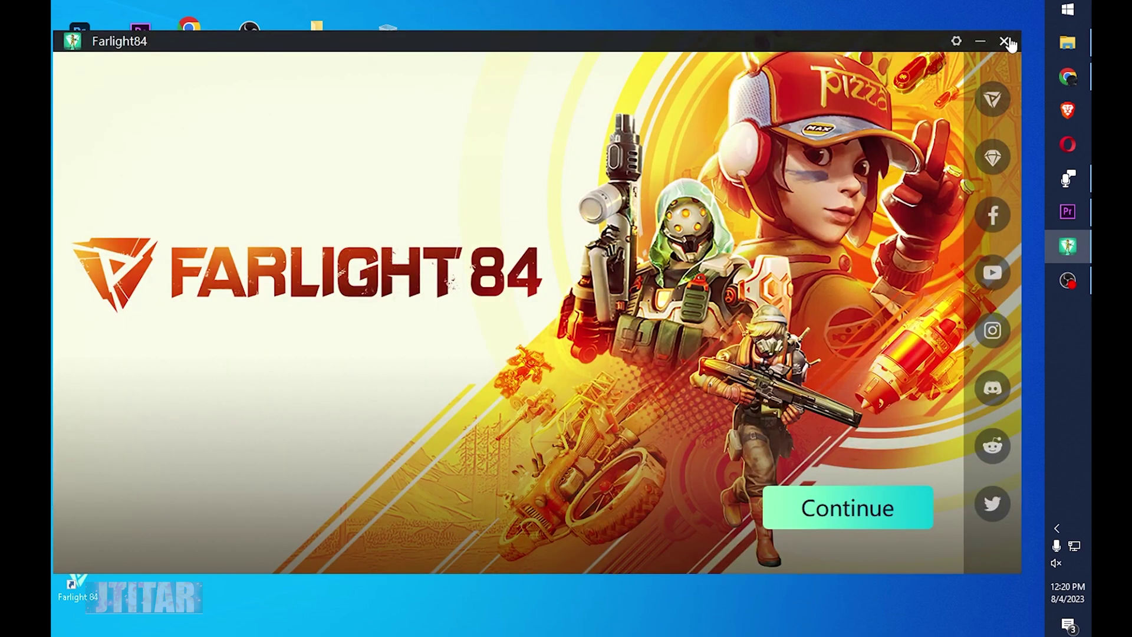
pyautogui.click(1004, 41)
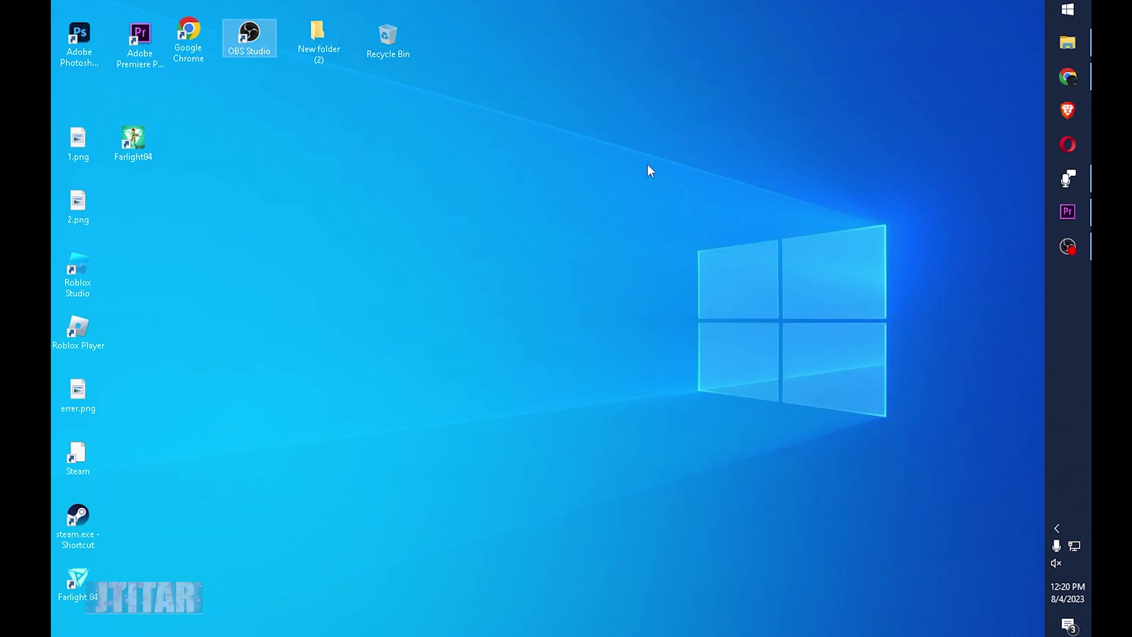
# - Reopen the launcher from the Farlight84 shortcut and run a confirmed Repair under Settings > Game Resources
pyautogui.doubleClick(135, 155)
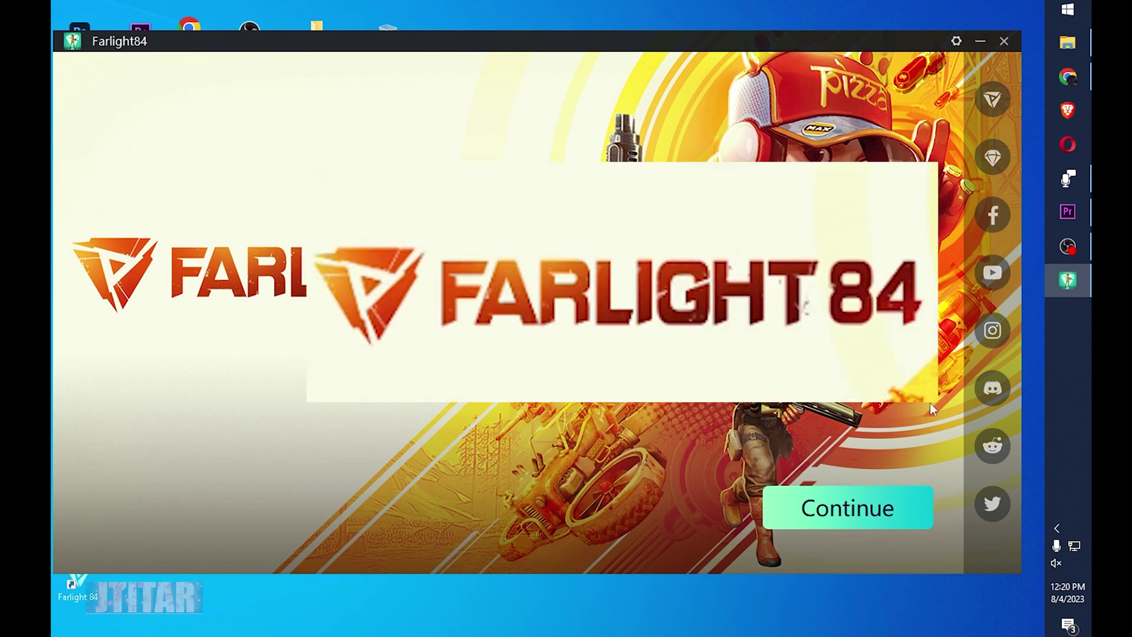
pyautogui.click(956, 41)
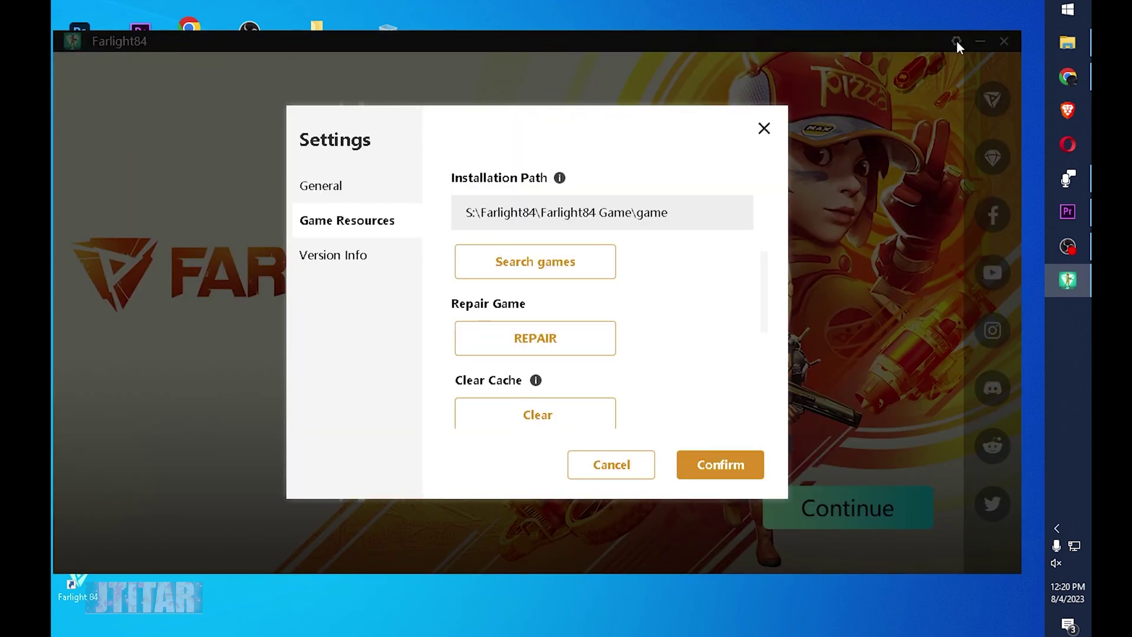
pyautogui.click(333, 188)
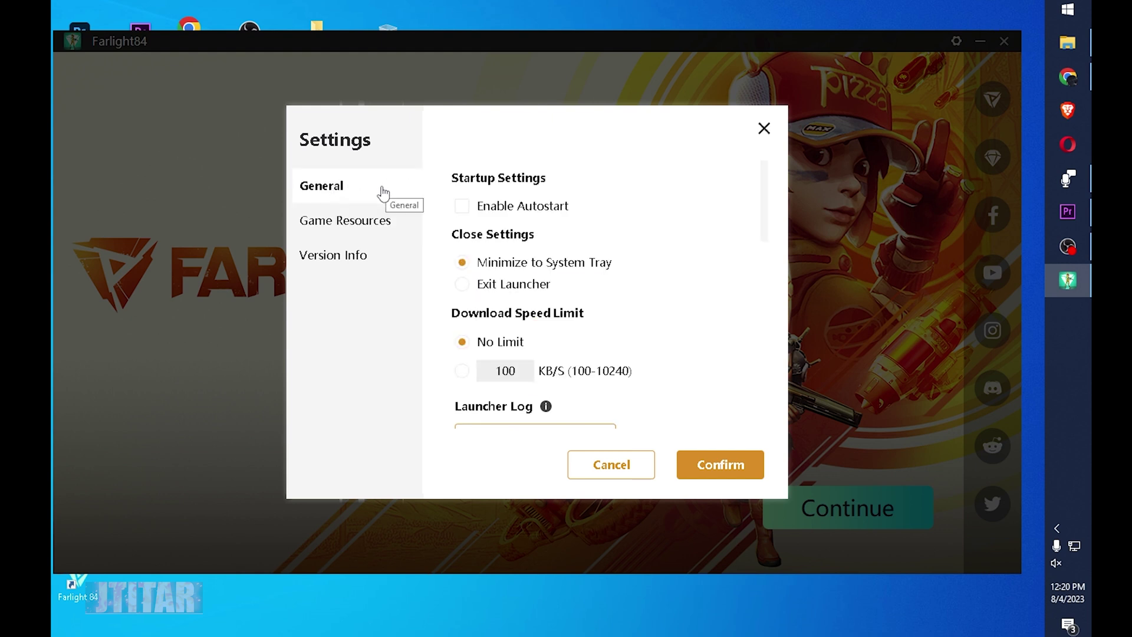
pyautogui.click(364, 219)
pyautogui.click(357, 199)
pyautogui.click(356, 223)
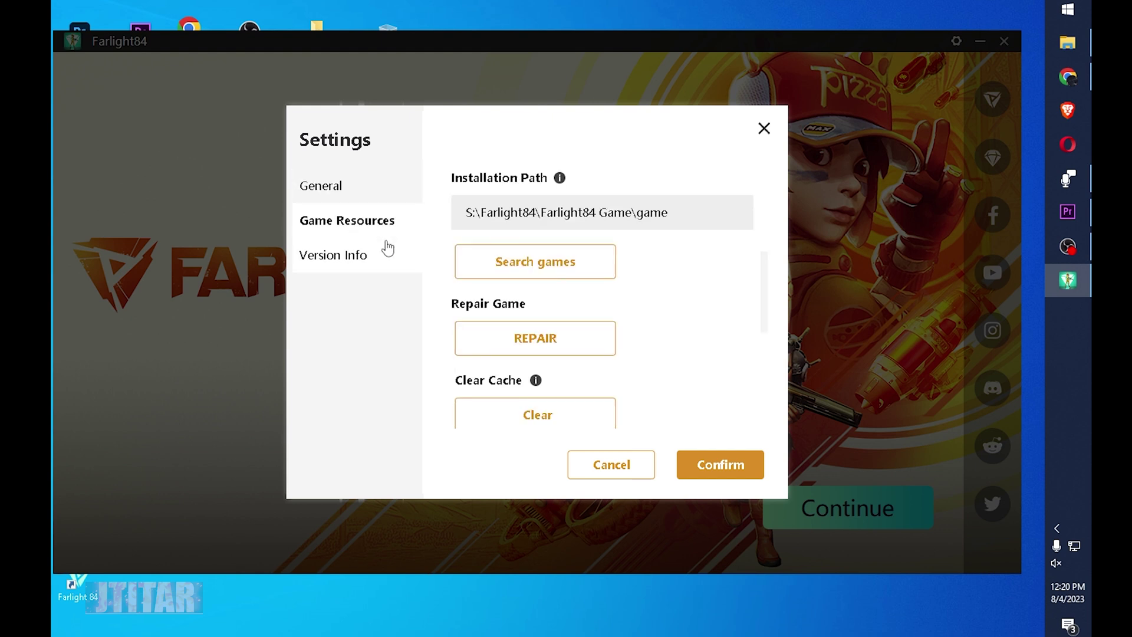
pyautogui.click(355, 260)
pyautogui.click(359, 235)
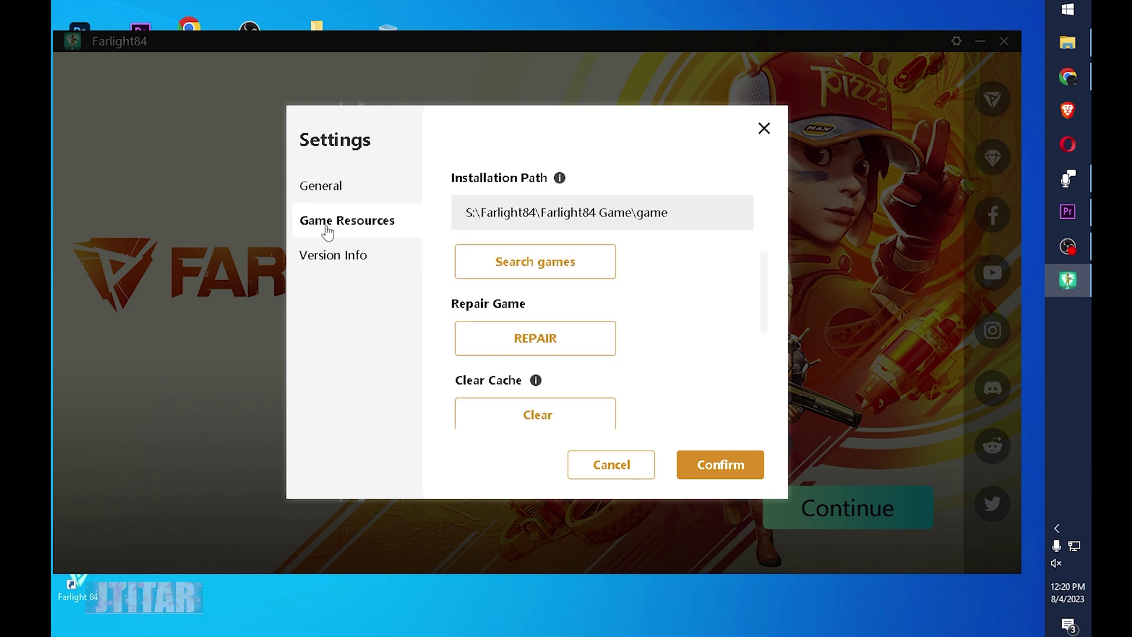
pyautogui.click(560, 344)
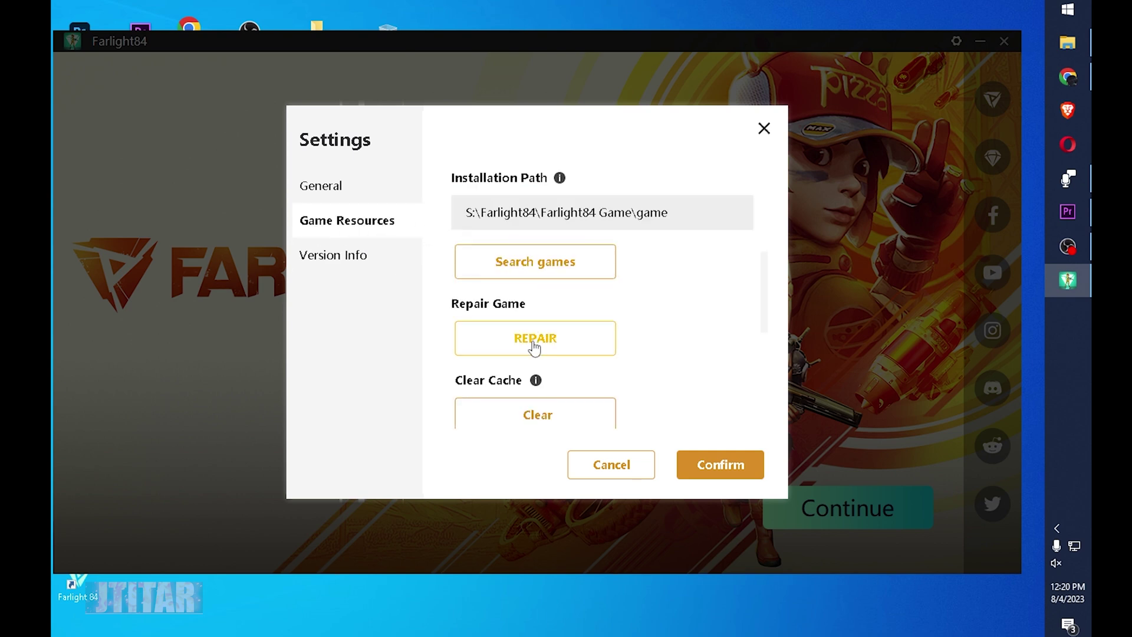
pyautogui.click(610, 384)
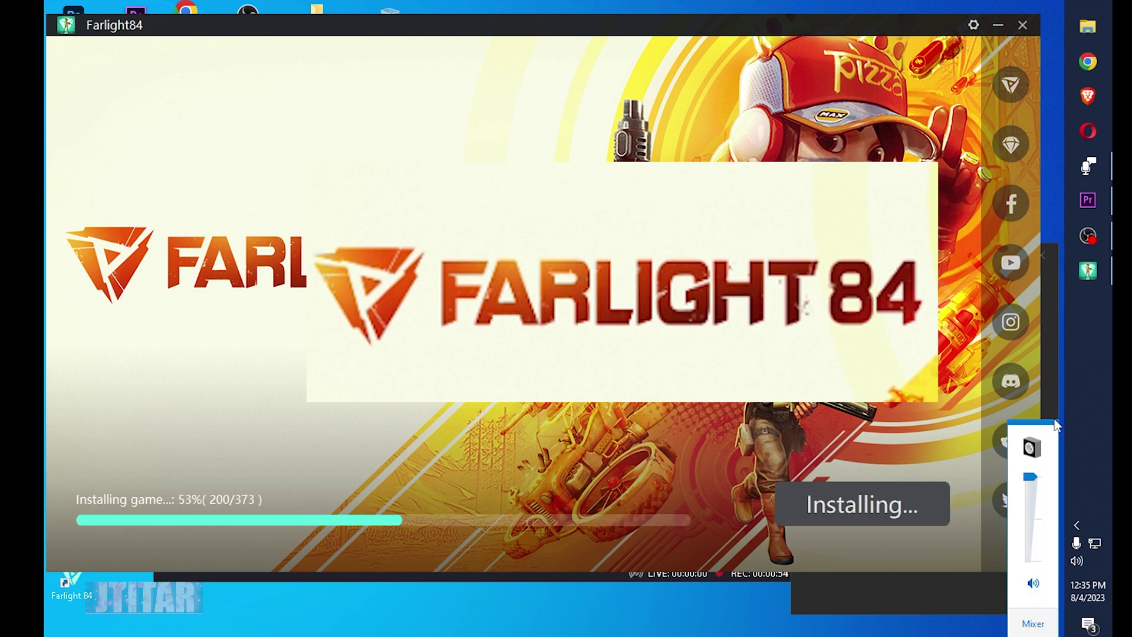
# - Close the volume mixer flyout while the game installs to 100%
pyautogui.moveTo(1074, 211)
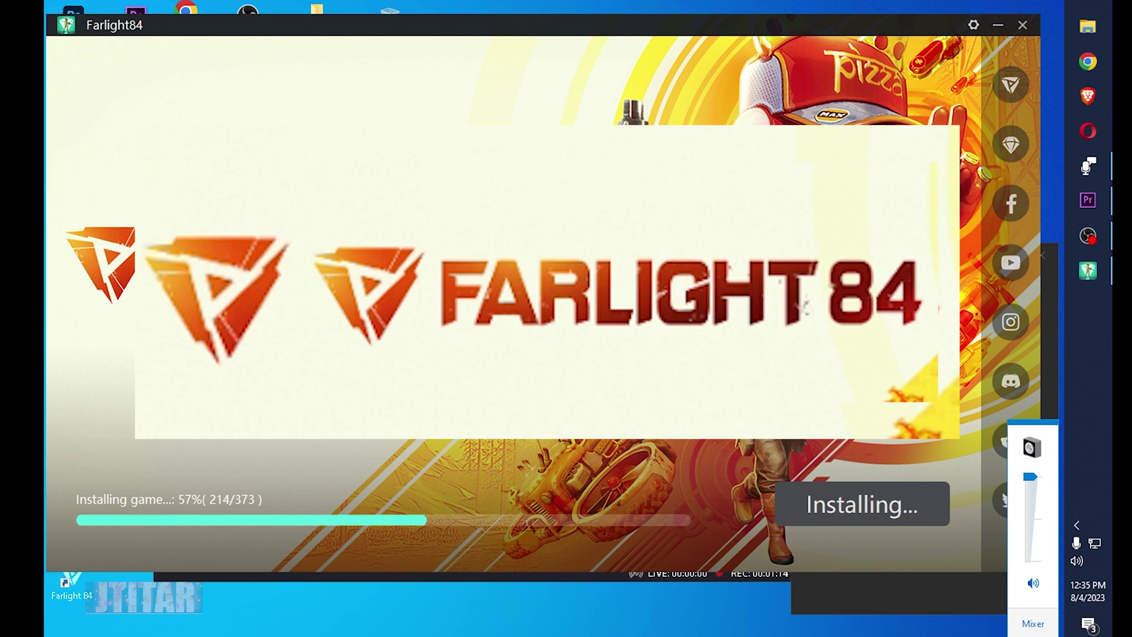
pyautogui.click(839, 630)
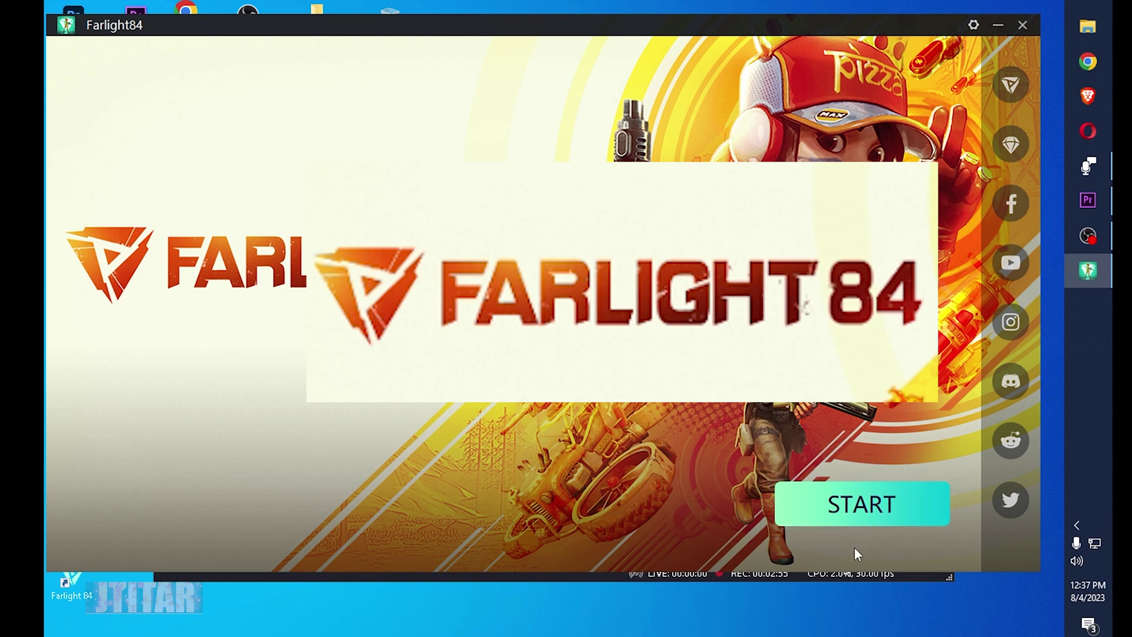
# - Start the game from the launcher and minimize OBS to reveal the login window
pyautogui.click(859, 508)
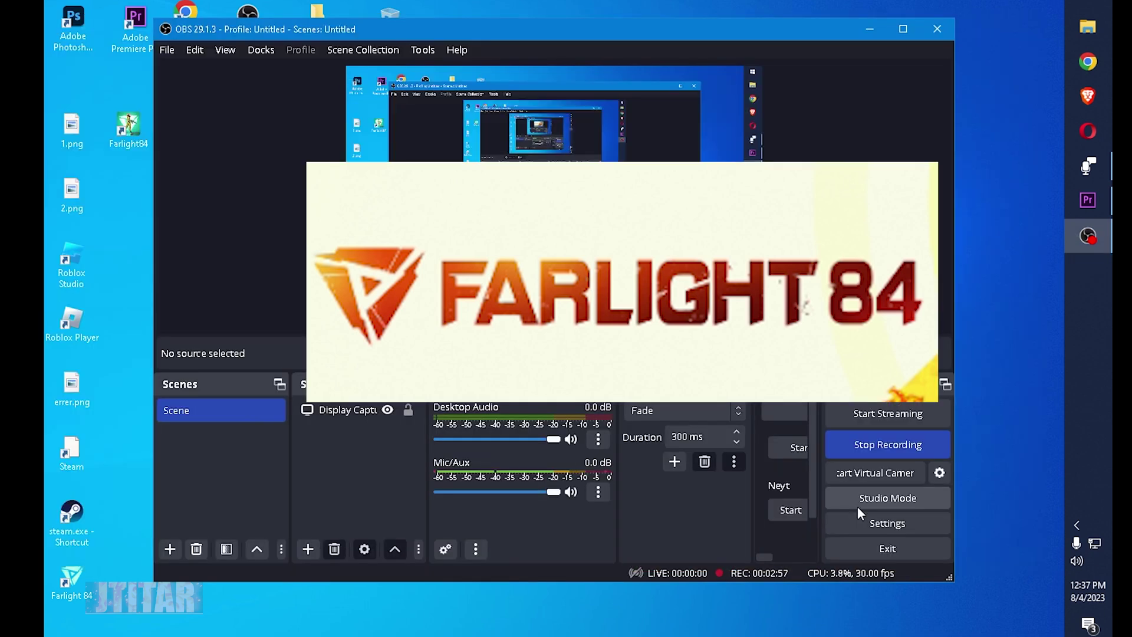
pyautogui.click(870, 29)
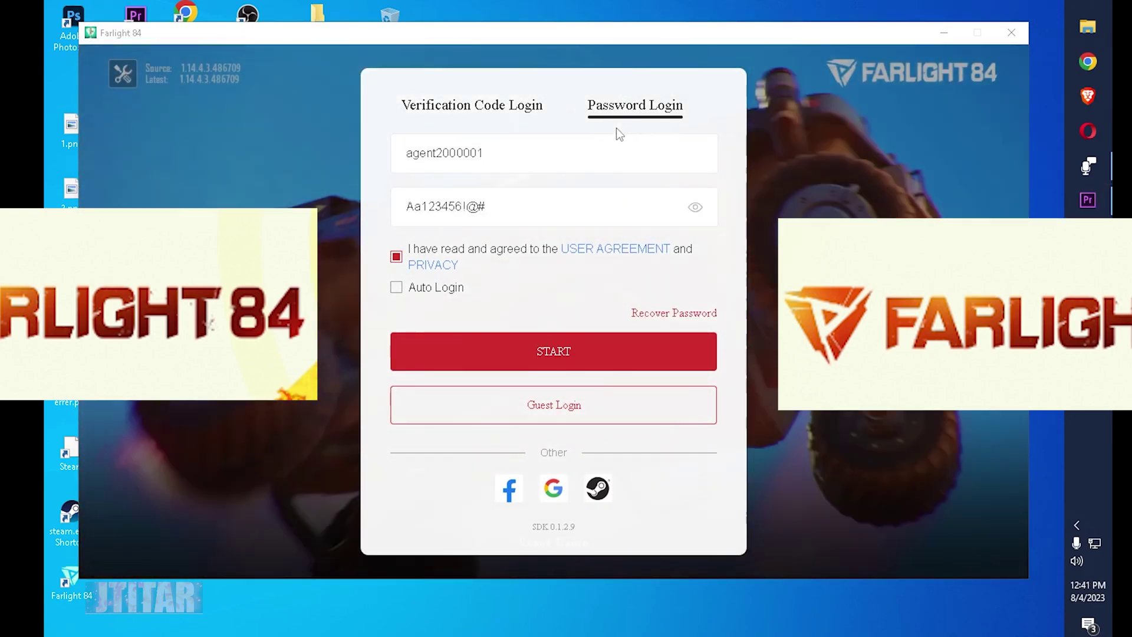
# - Replace the pre-filled account name with the pasted account e-mail address
pyautogui.click(635, 105)
pyautogui.tripleClick(472, 152)
pyautogui.hotkey('ctrl', 'v')
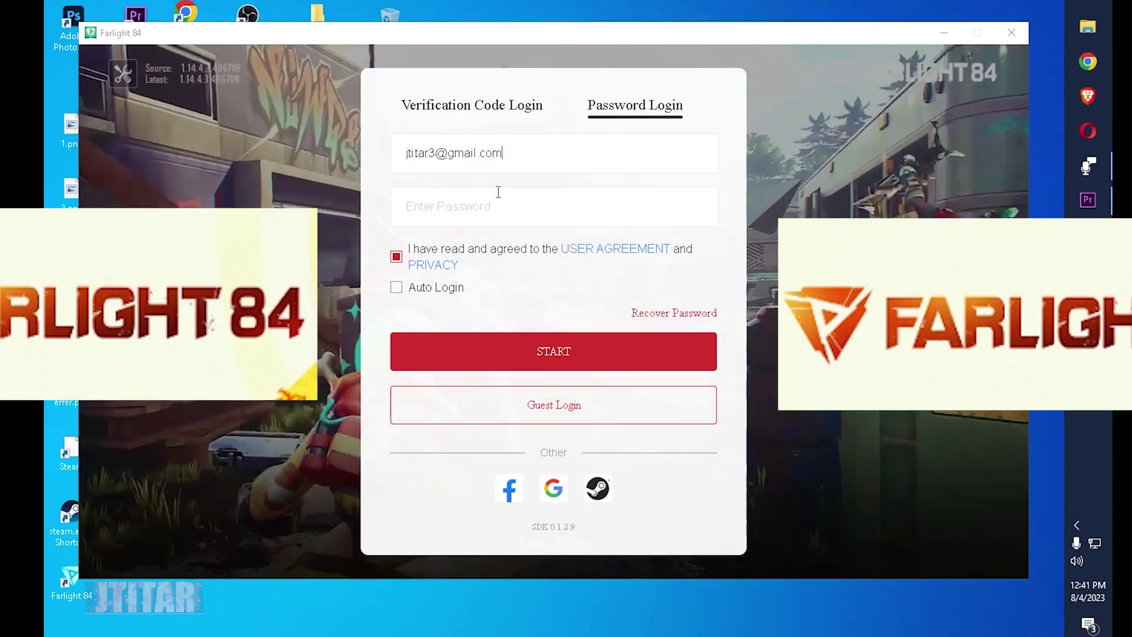
# - Switch to code login, enter the saved account e-mail, and request a verification code
pyautogui.click(471, 105)
pyautogui.tripleClick(478, 170)
pyautogui.hotkey('ctrl', 'c')
pyautogui.press('BackSpace')
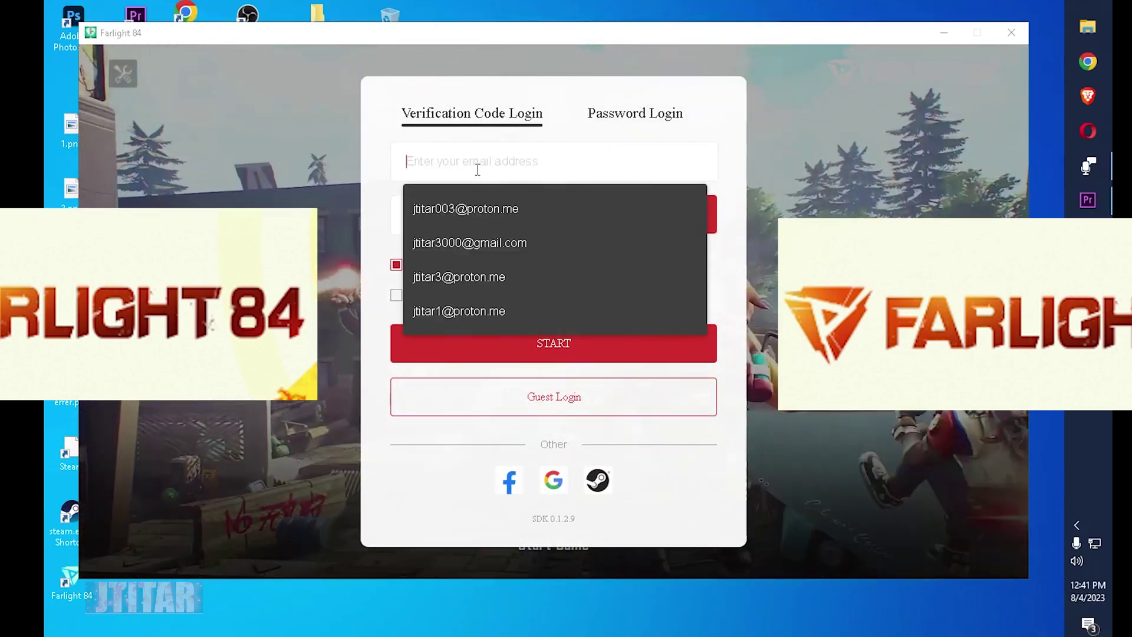
pyautogui.click(525, 149)
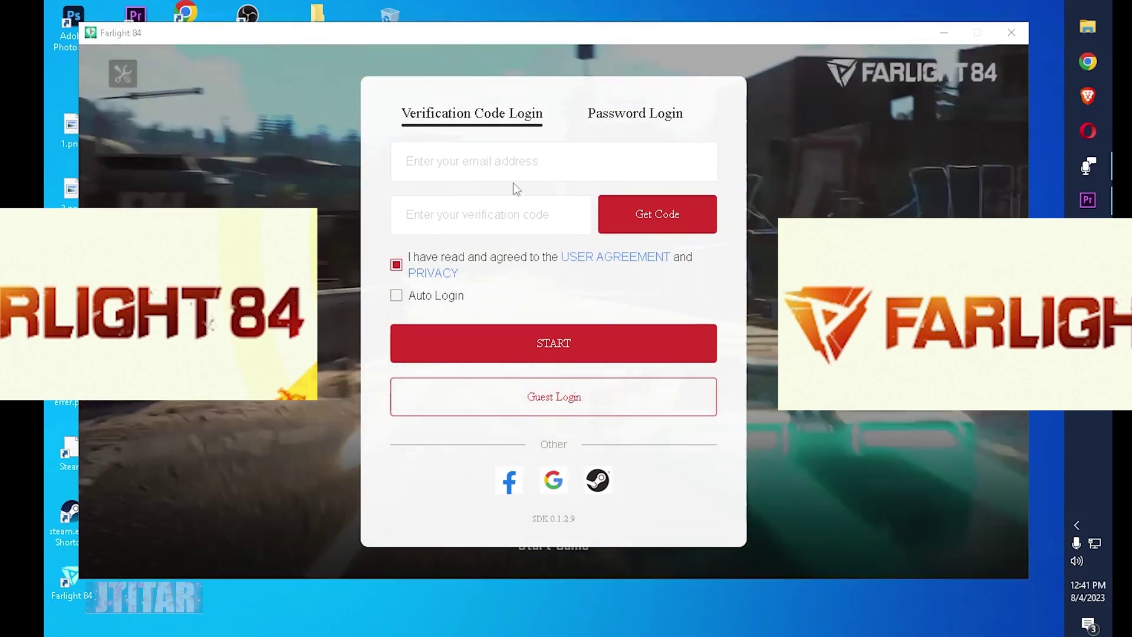
pyautogui.click(501, 171)
pyautogui.hotkey('ctrl', 'v')
pyautogui.click(555, 160)
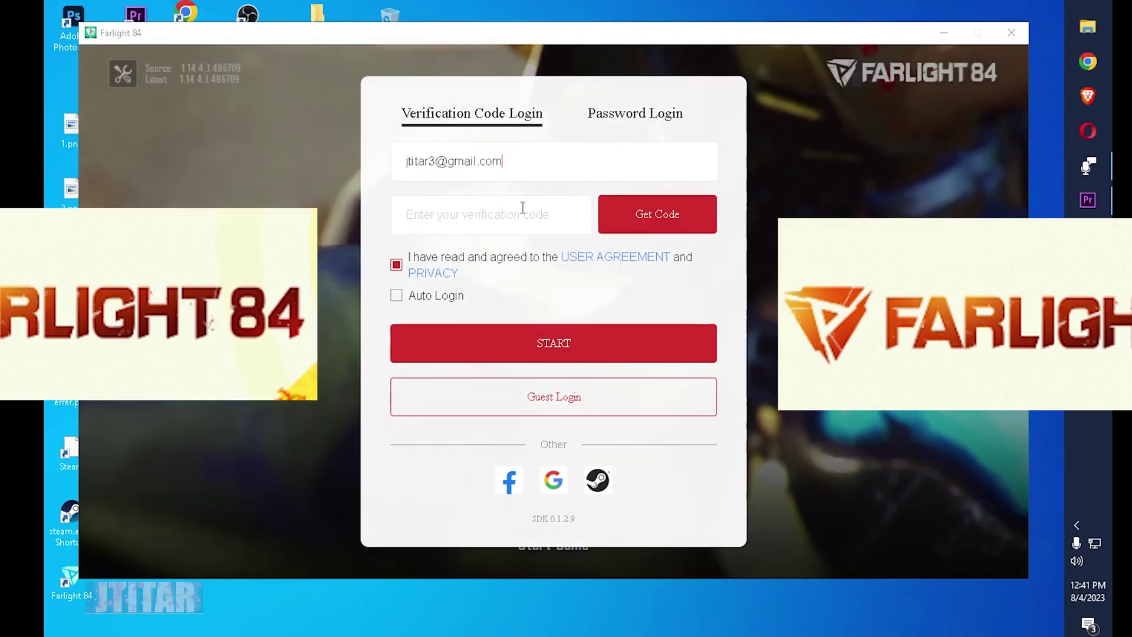
pyautogui.click(645, 221)
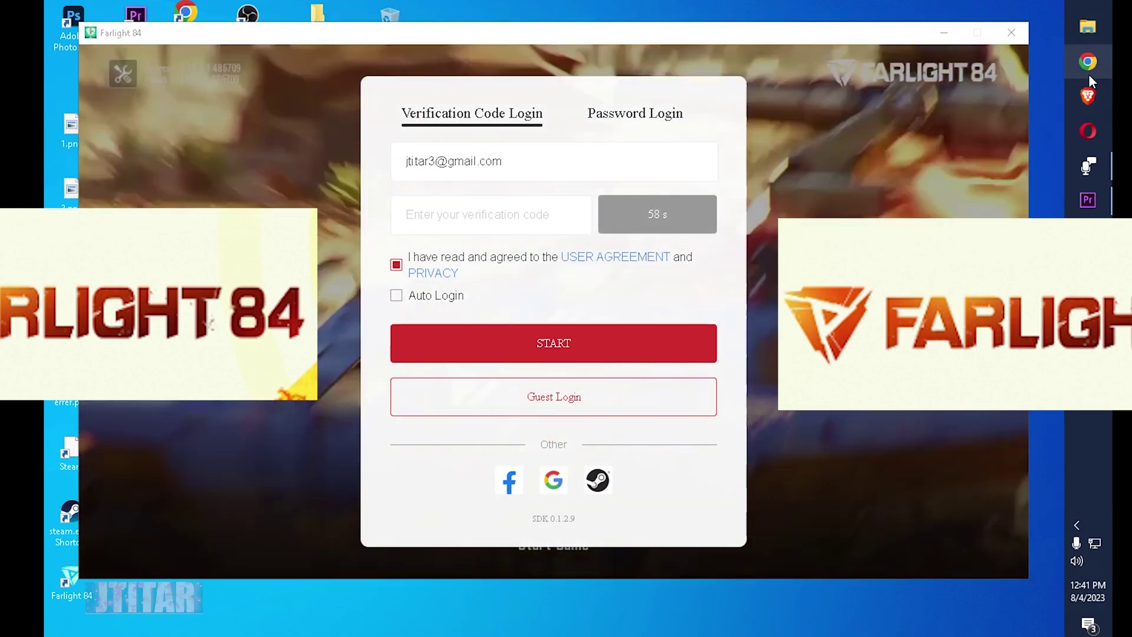
pyautogui.moveTo(1089, 199)
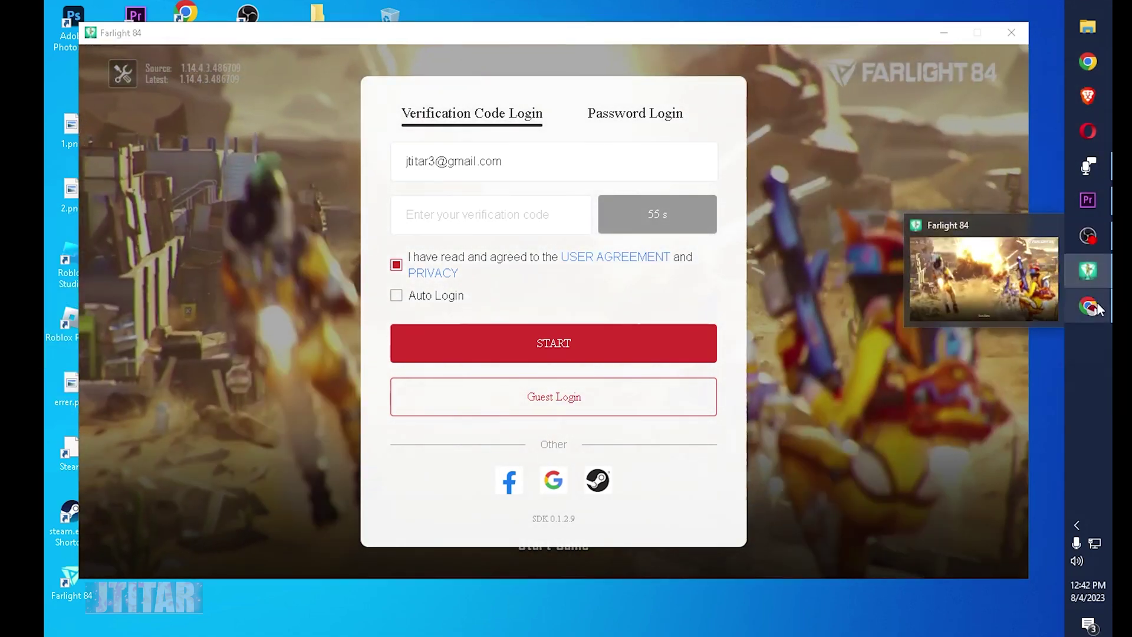
# - Search Gmail for 'farligth', open the Farlight Games e-mail, and paste its code into the game
pyautogui.click(1088, 306)
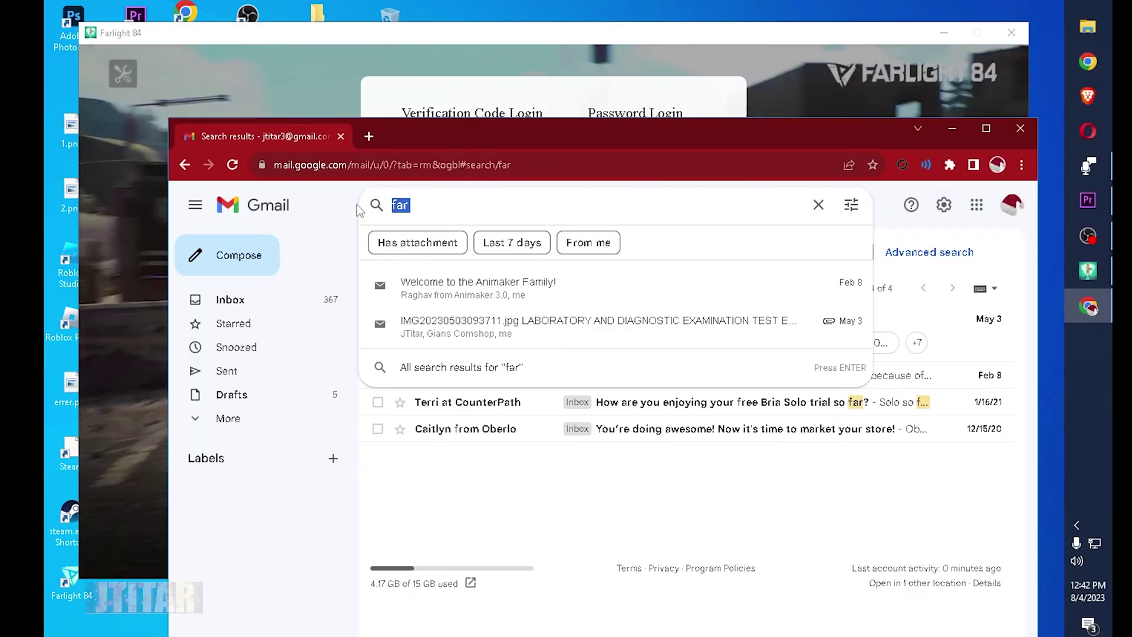
pyautogui.write('farligth')
pyautogui.press('Return')
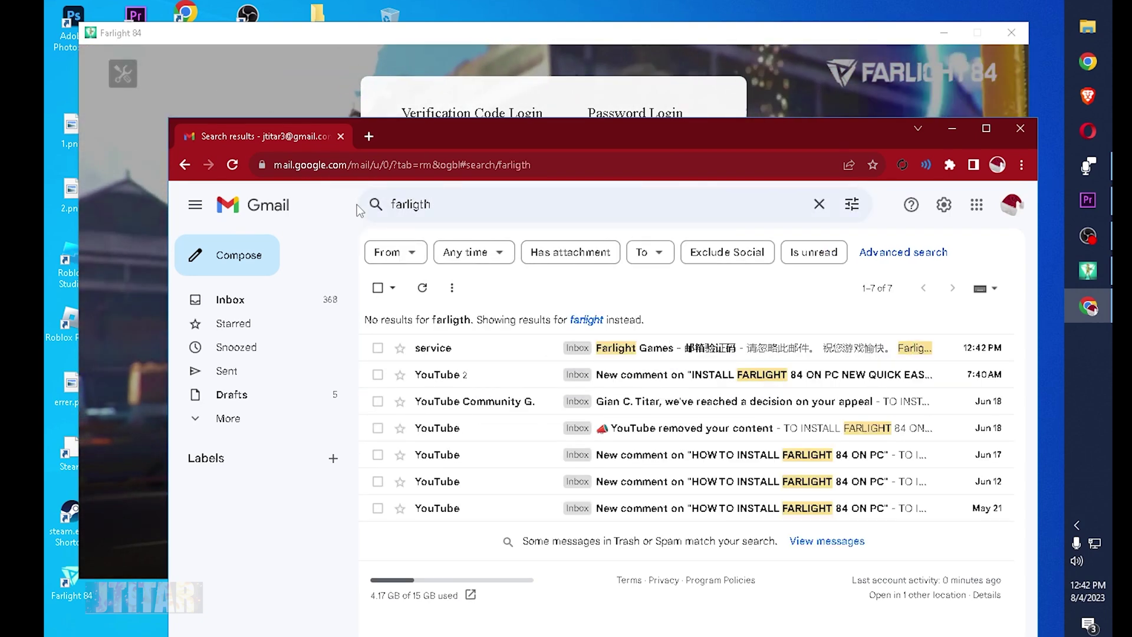
pyautogui.click(652, 352)
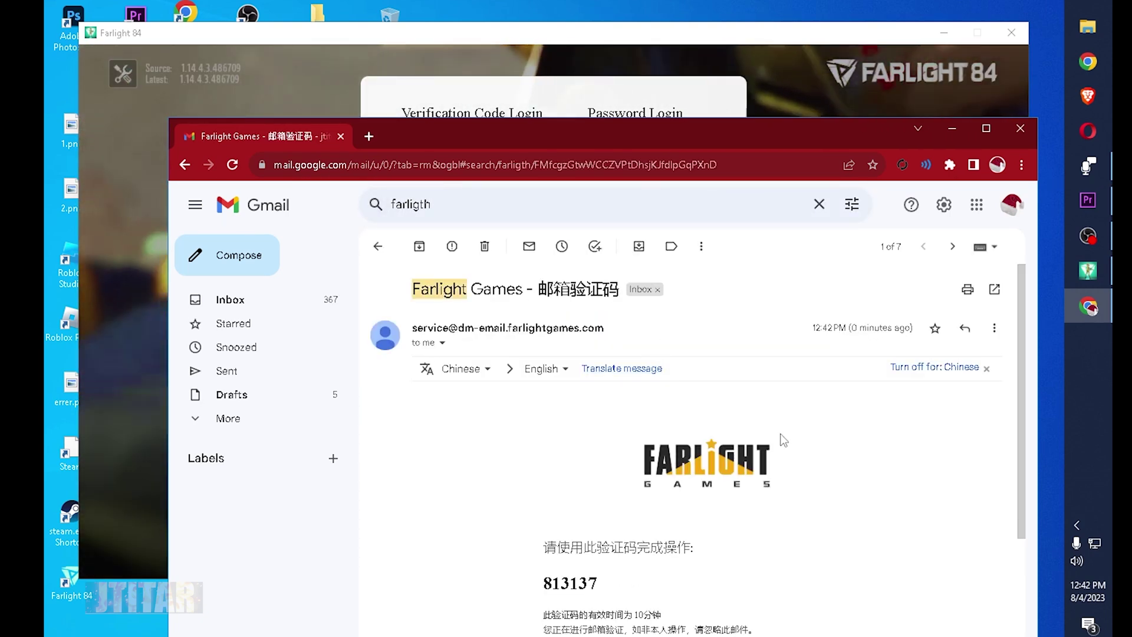
pyautogui.scroll(-1, 825, 449)
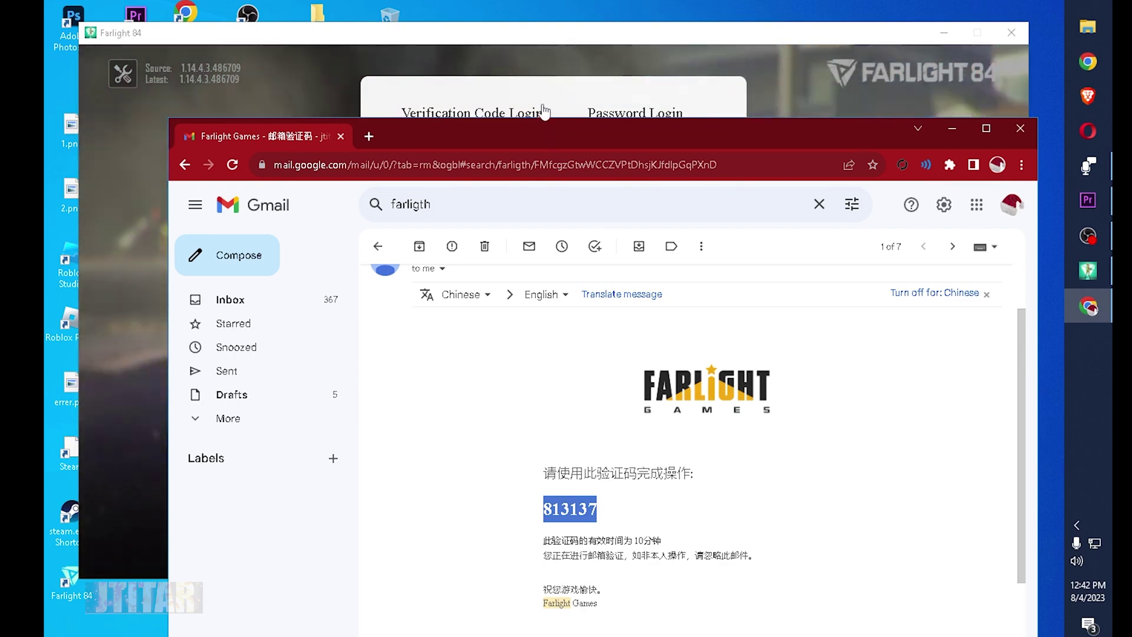
pyautogui.click(544, 112)
pyautogui.click(472, 213)
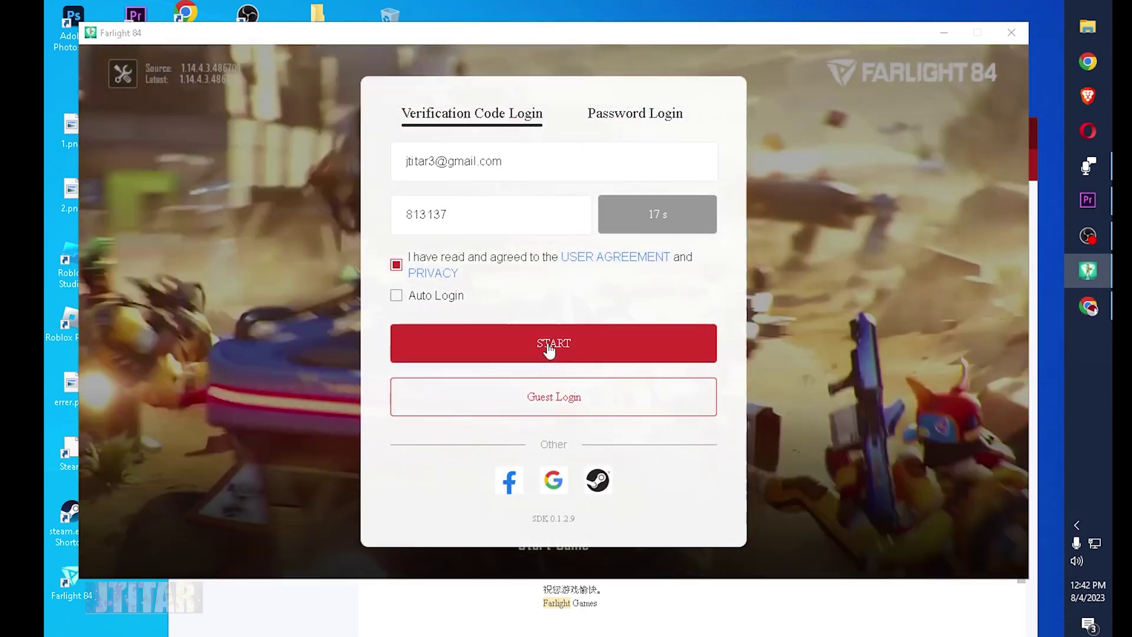
# - Log in to the lobby with the pasted code, then log out via the lobby Settings
pyautogui.click(548, 348)
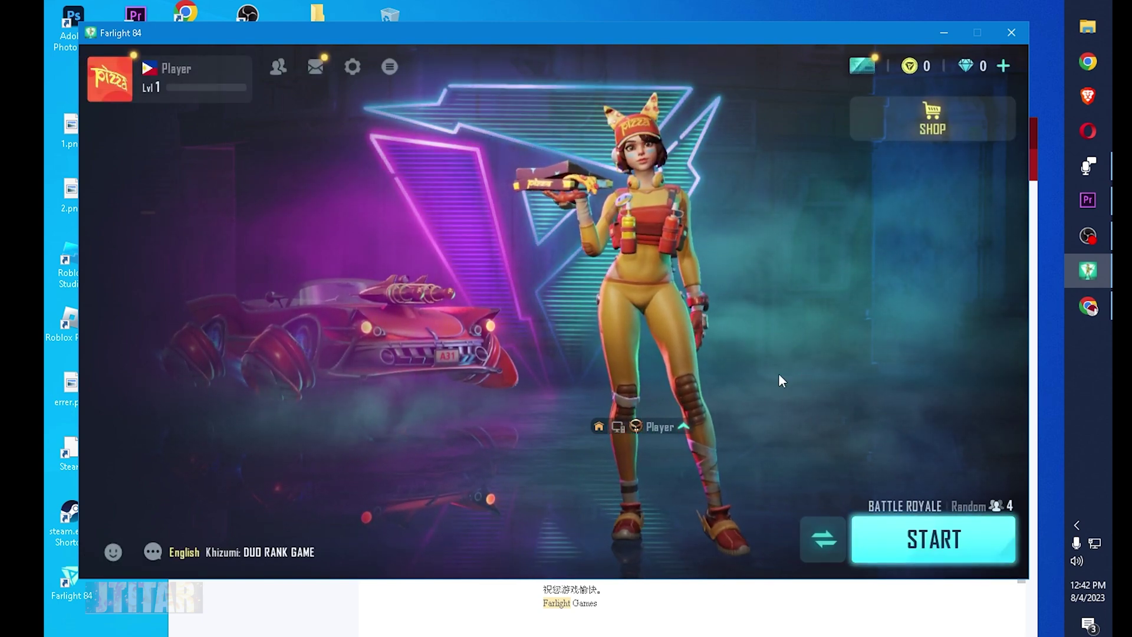
pyautogui.click(353, 69)
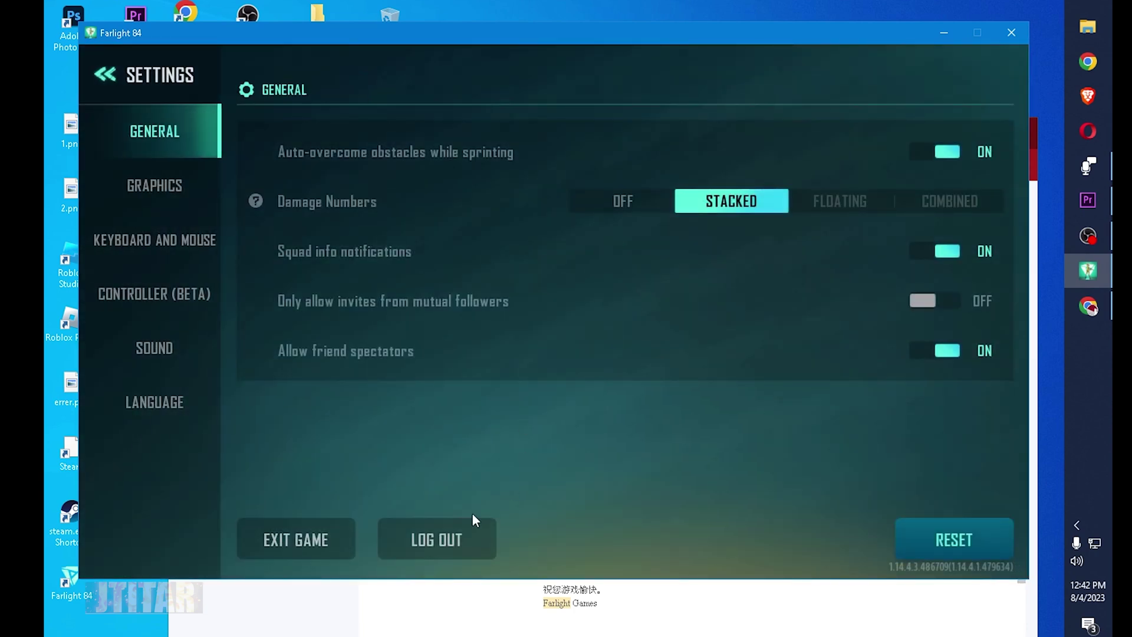
pyautogui.click(434, 542)
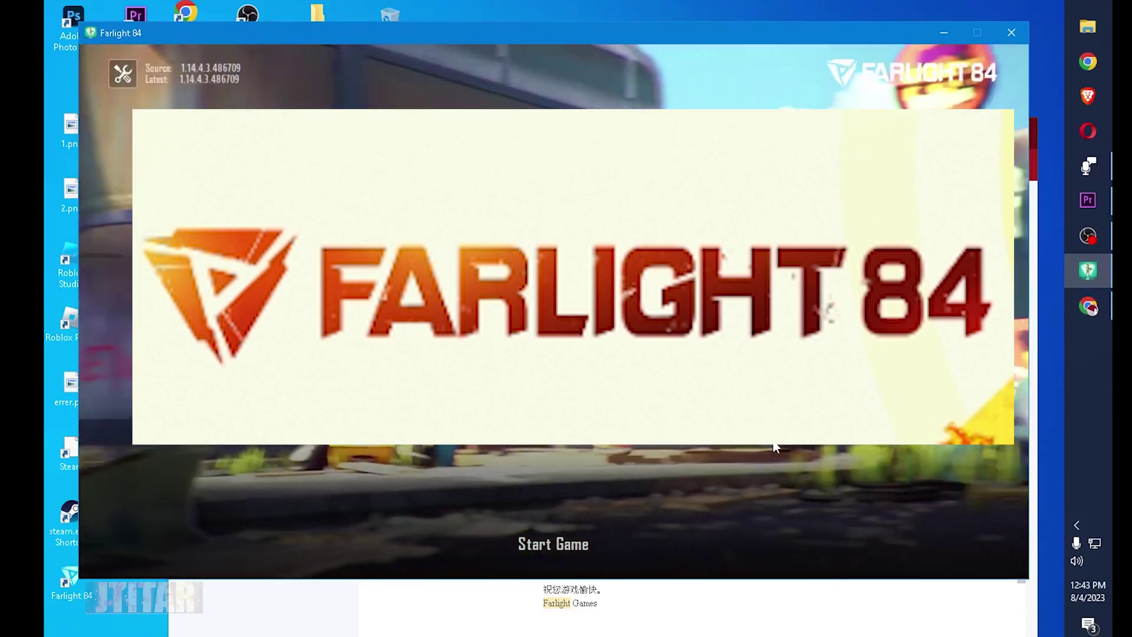
# - From Start Game, open Password Login, choose Recover Password, and request a recovery code
pyautogui.click(560, 543)
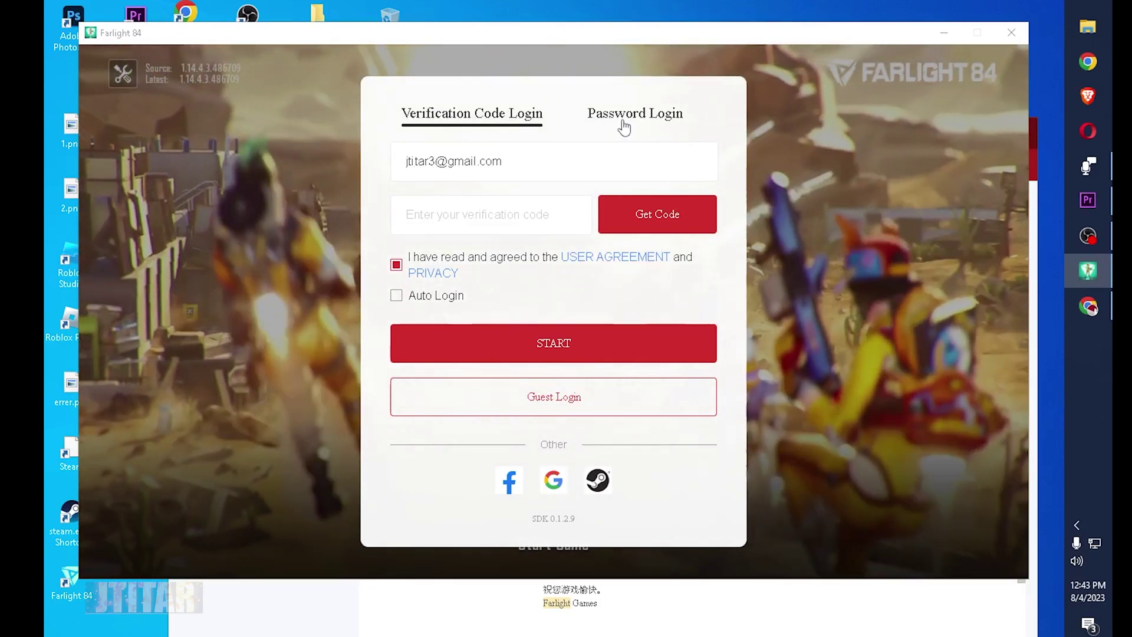
pyautogui.click(621, 121)
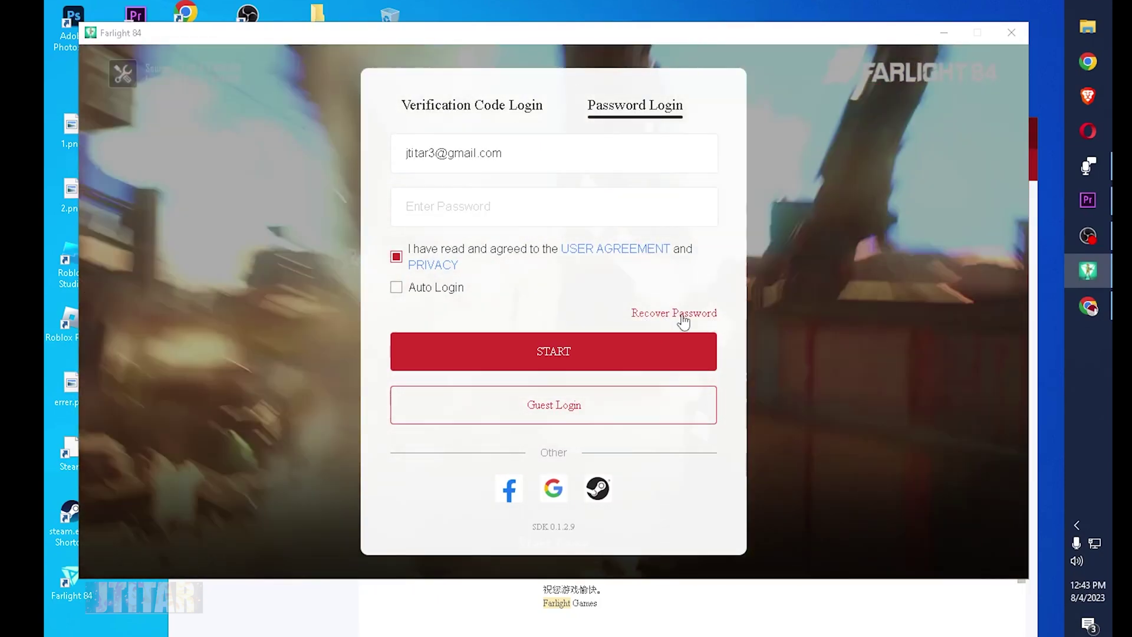
pyautogui.click(675, 316)
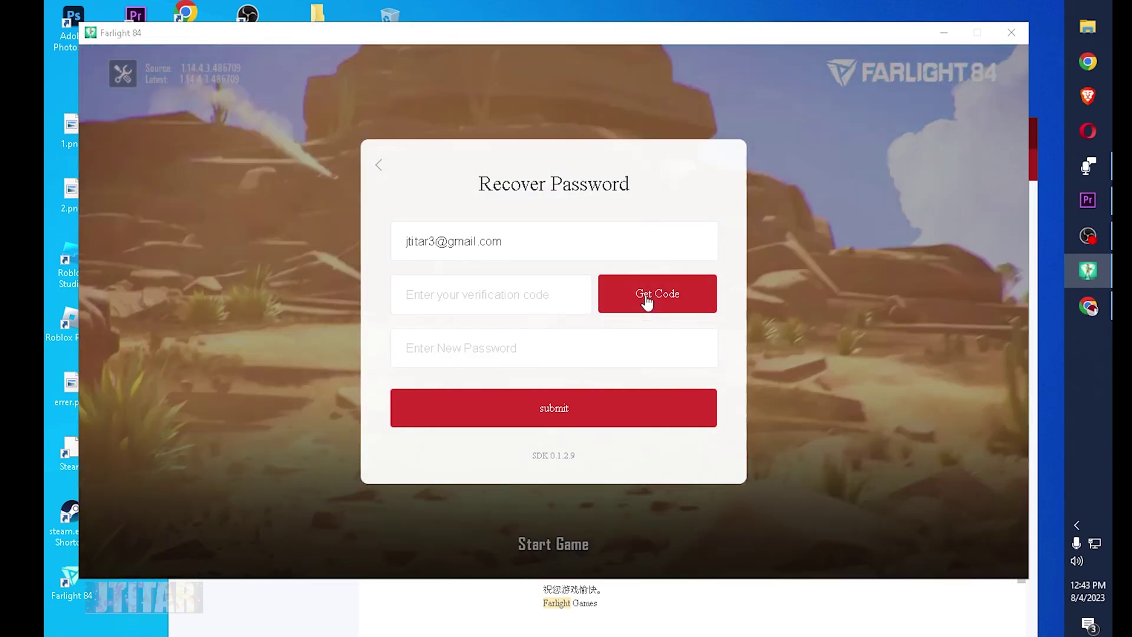
pyautogui.click(645, 301)
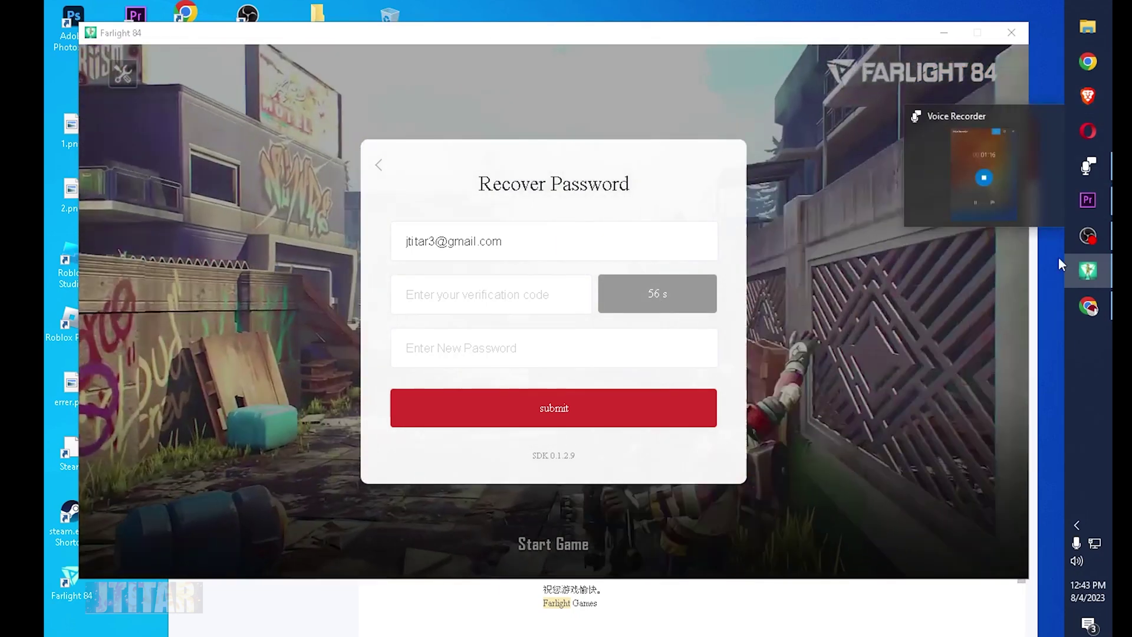
# - Search Gmail for verification code messages, then go back to the inbox
pyautogui.click(1079, 307)
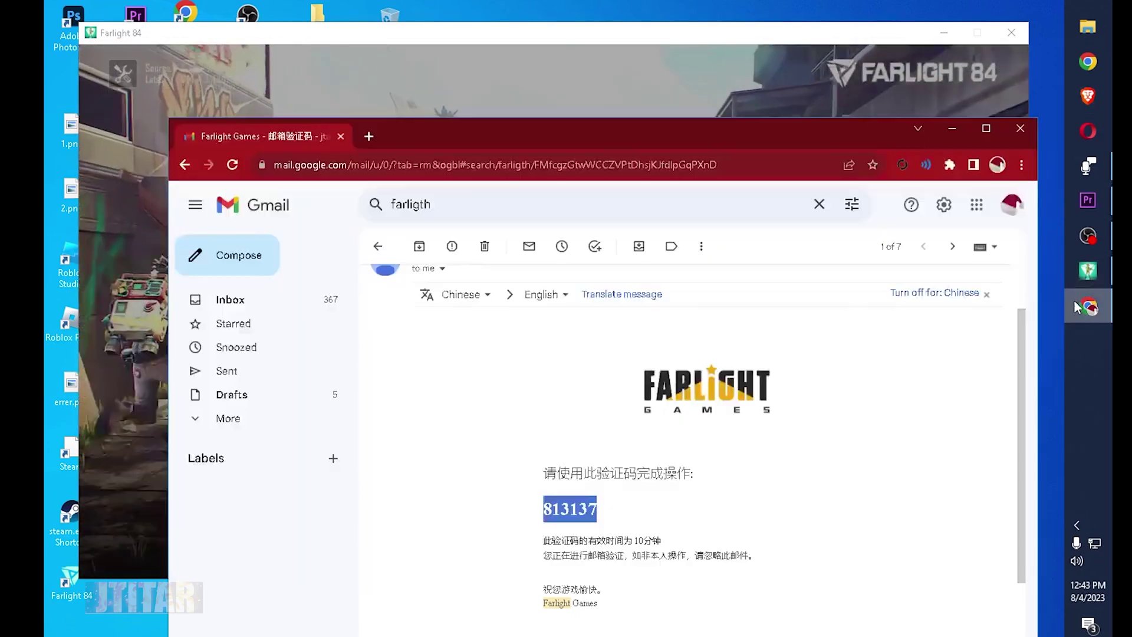
pyautogui.click(268, 305)
pyautogui.click(516, 199)
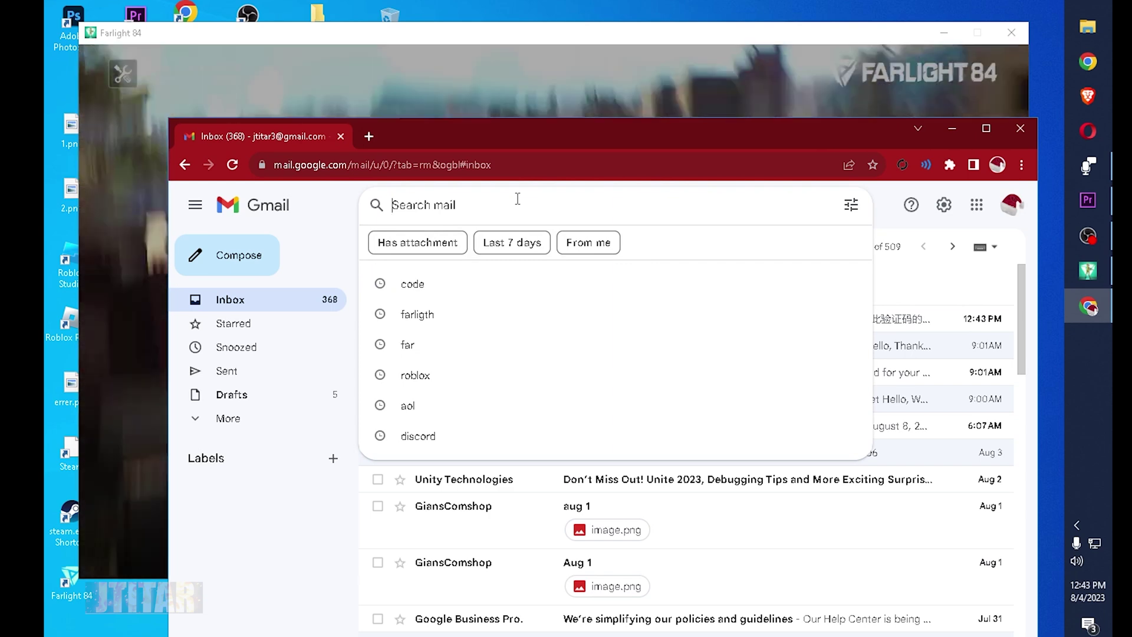
pyautogui.click(443, 284)
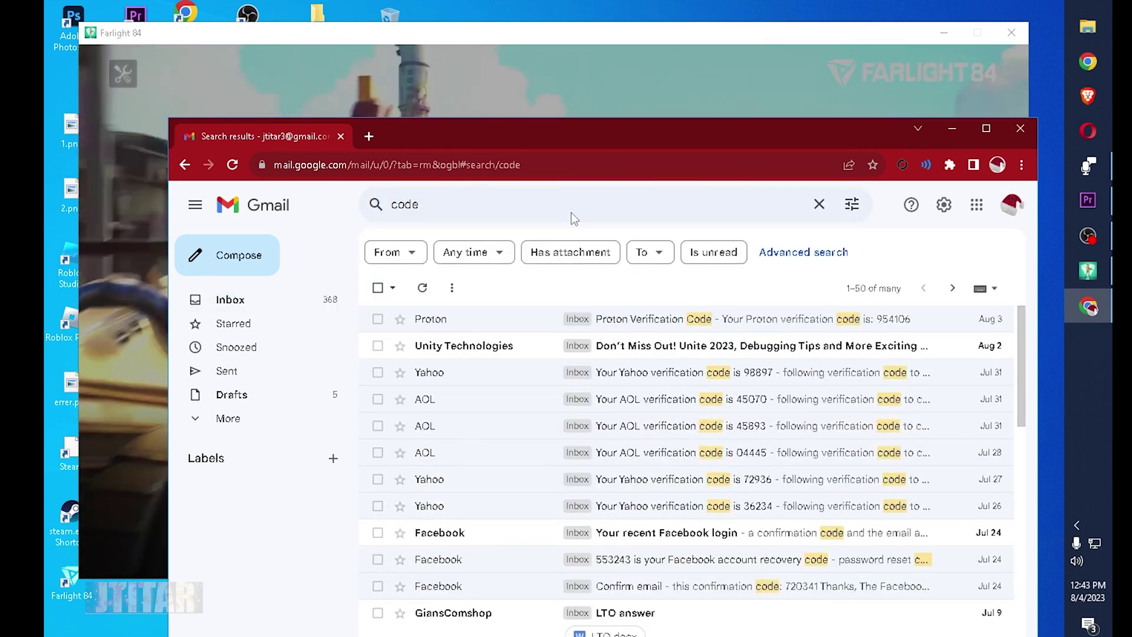
pyautogui.click(534, 206)
pyautogui.press('Return')
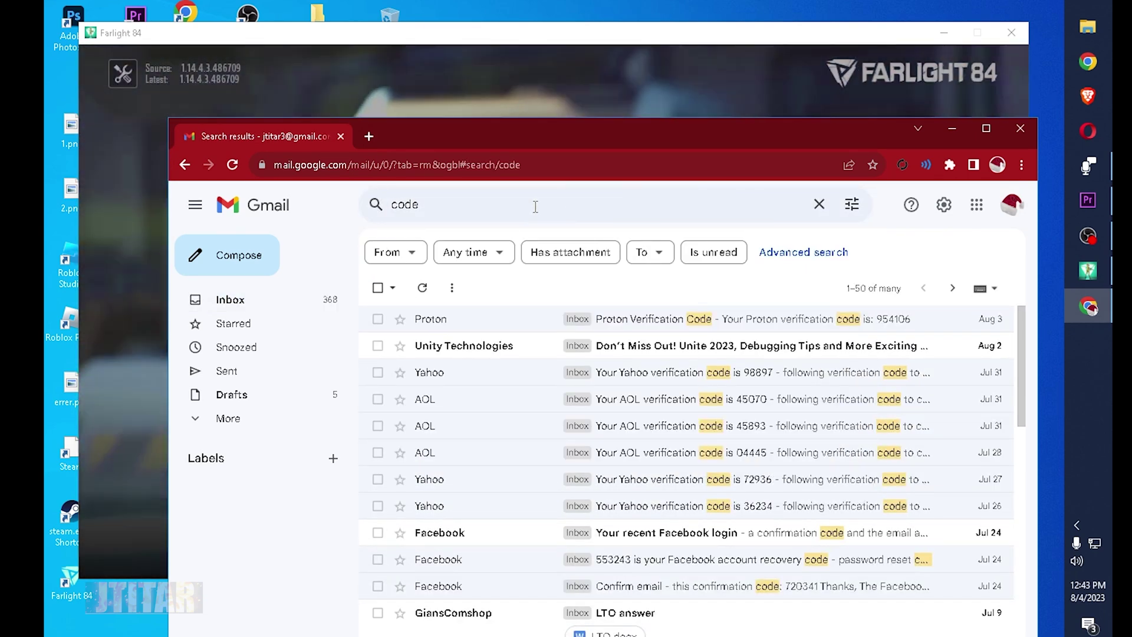
pyautogui.click(535, 206)
pyautogui.press('Return')
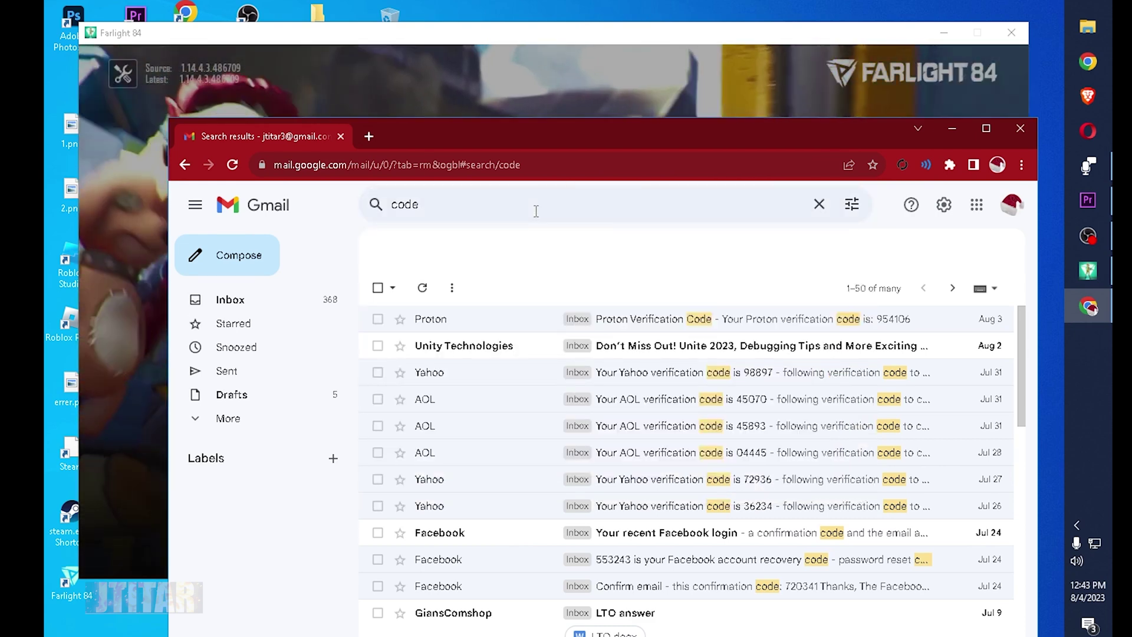
pyautogui.click(229, 300)
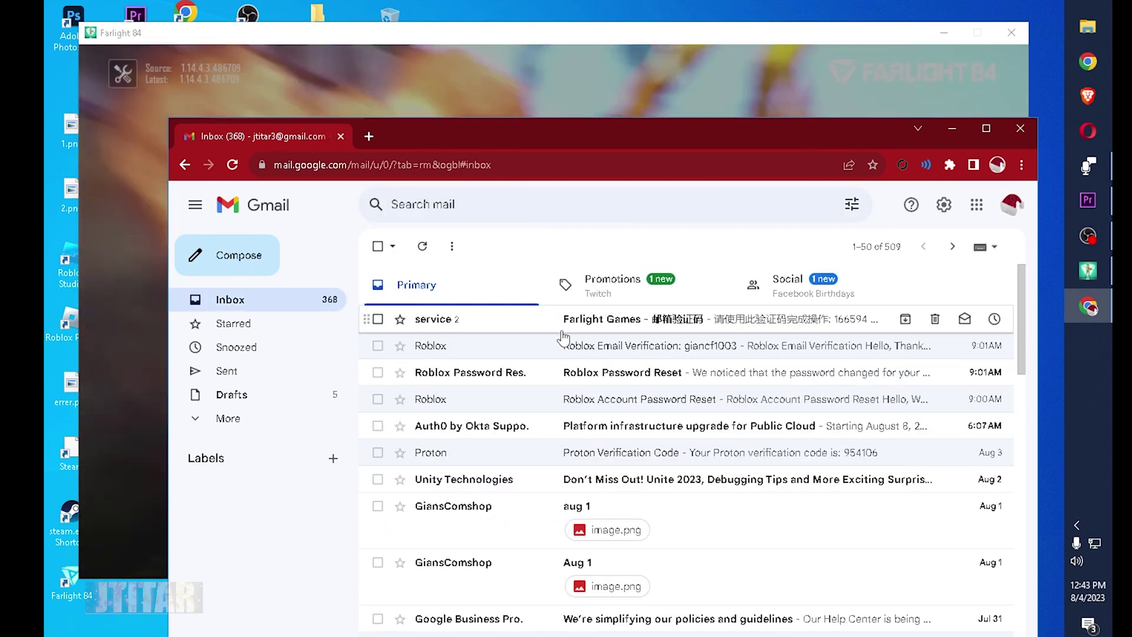
# - Open the newest Farlight Games email and select its new verification code to copy
pyautogui.click(614, 326)
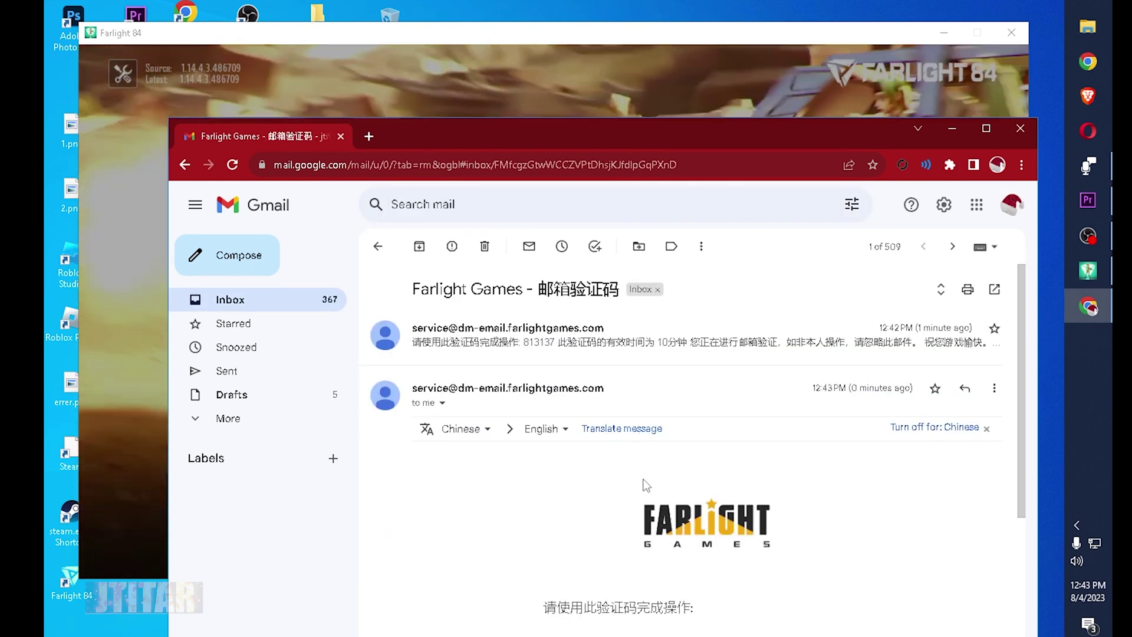
pyautogui.scroll(-3, 1014, 335)
pyautogui.doubleClick(568, 460)
pyautogui.hotkey('ctrl', 'c')
pyautogui.rightClick(585, 463)
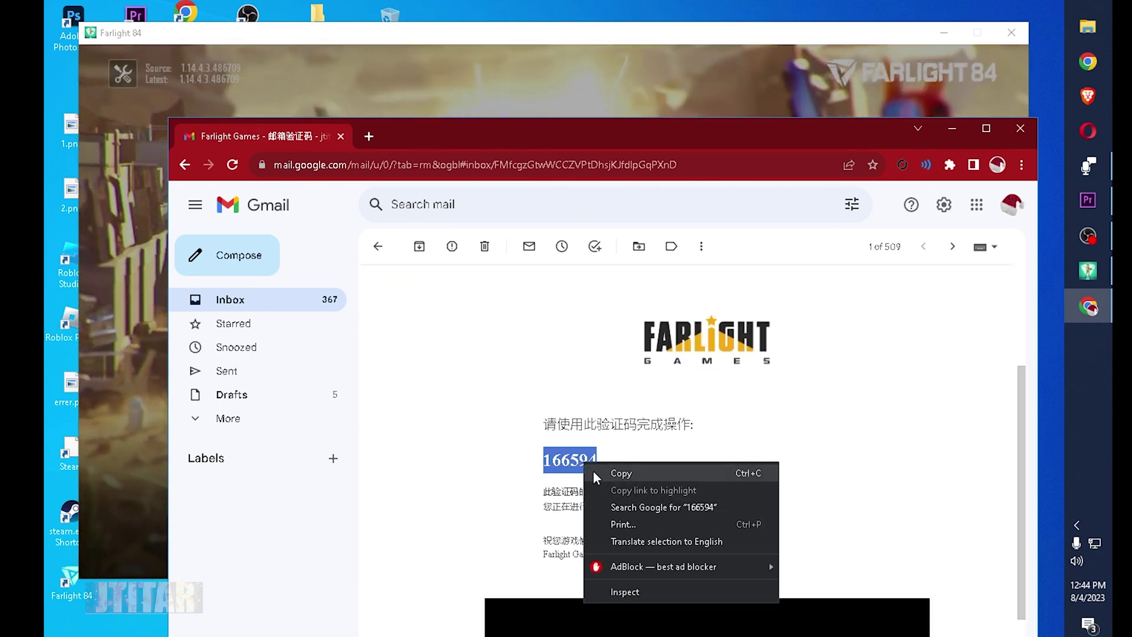
# - Paste the emailed code into Recover Password, enter a new password, and submit
pyautogui.click(514, 86)
pyautogui.click(508, 299)
pyautogui.hotkey('ctrl', 'v')
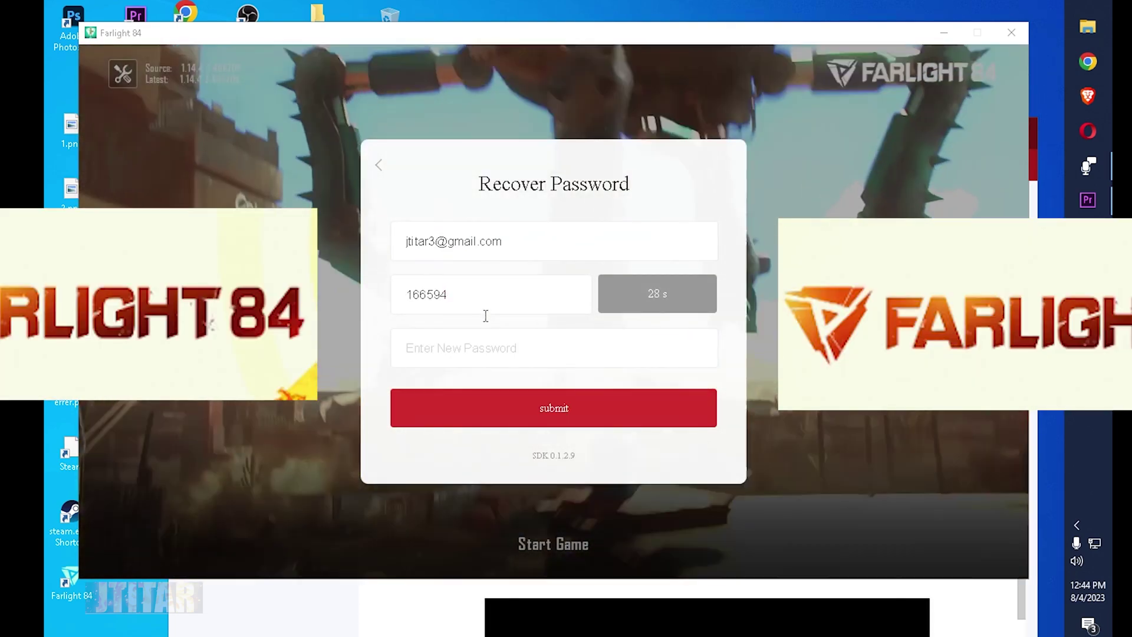
pyautogui.click(483, 348)
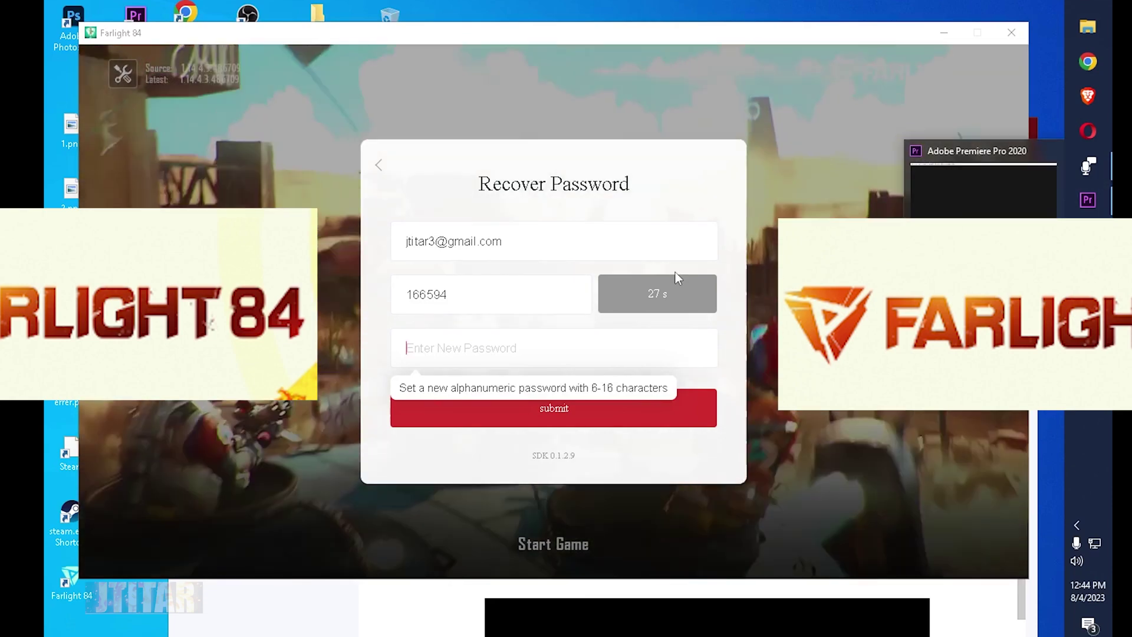
pyautogui.write('*********')
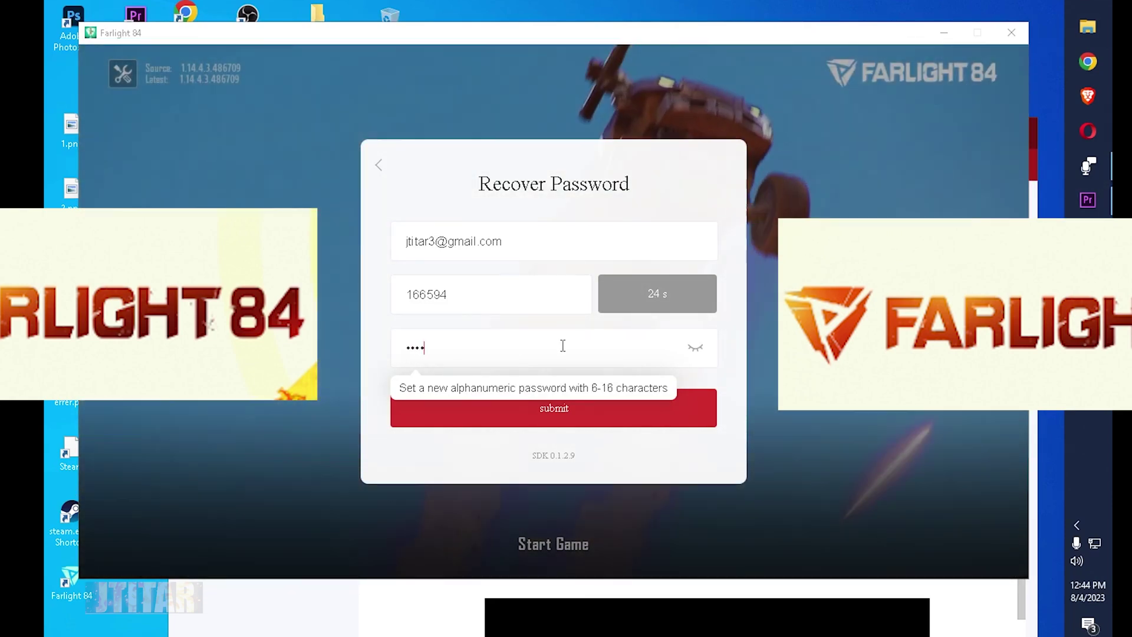
pyautogui.click(635, 422)
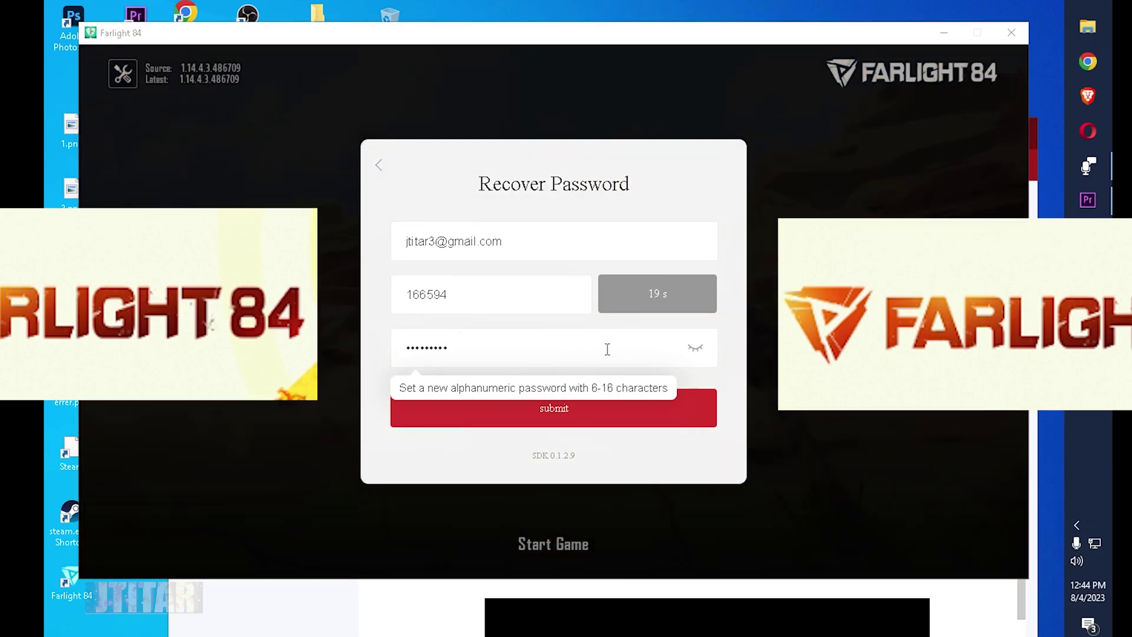
pyautogui.moveTo(606, 348); pyautogui.dragTo(413, 354)
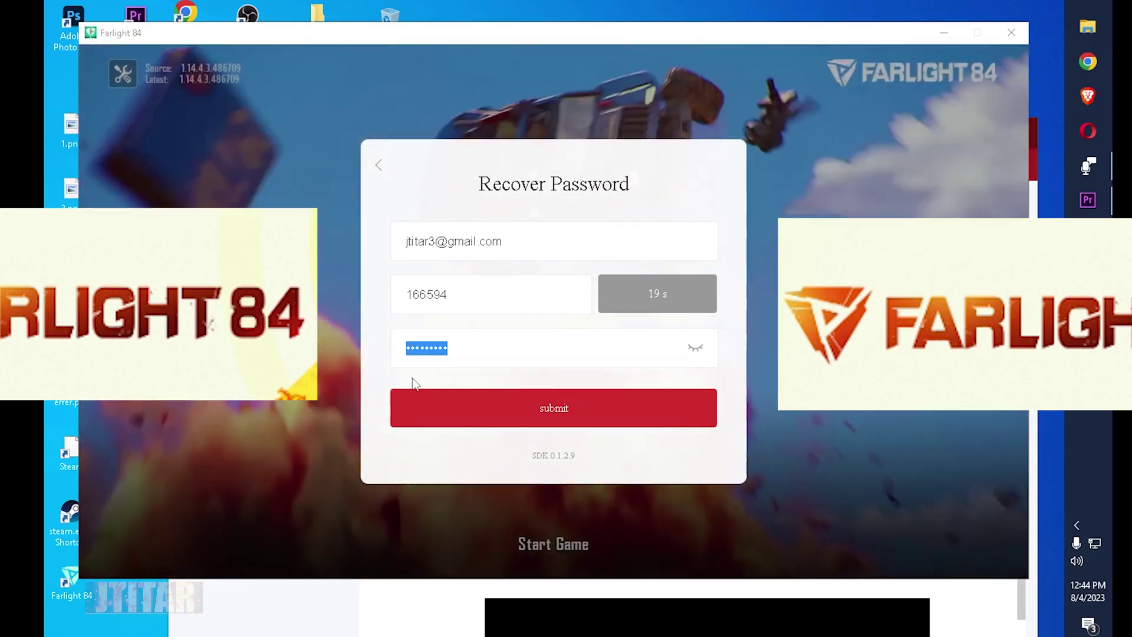
pyautogui.write('***********')
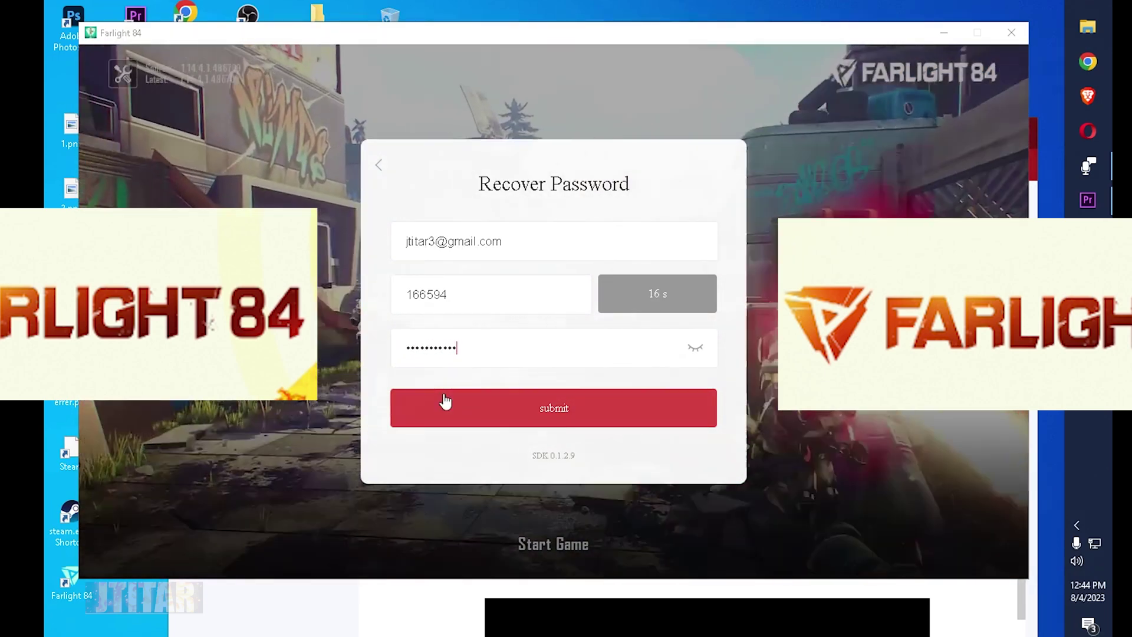
pyautogui.click(448, 403)
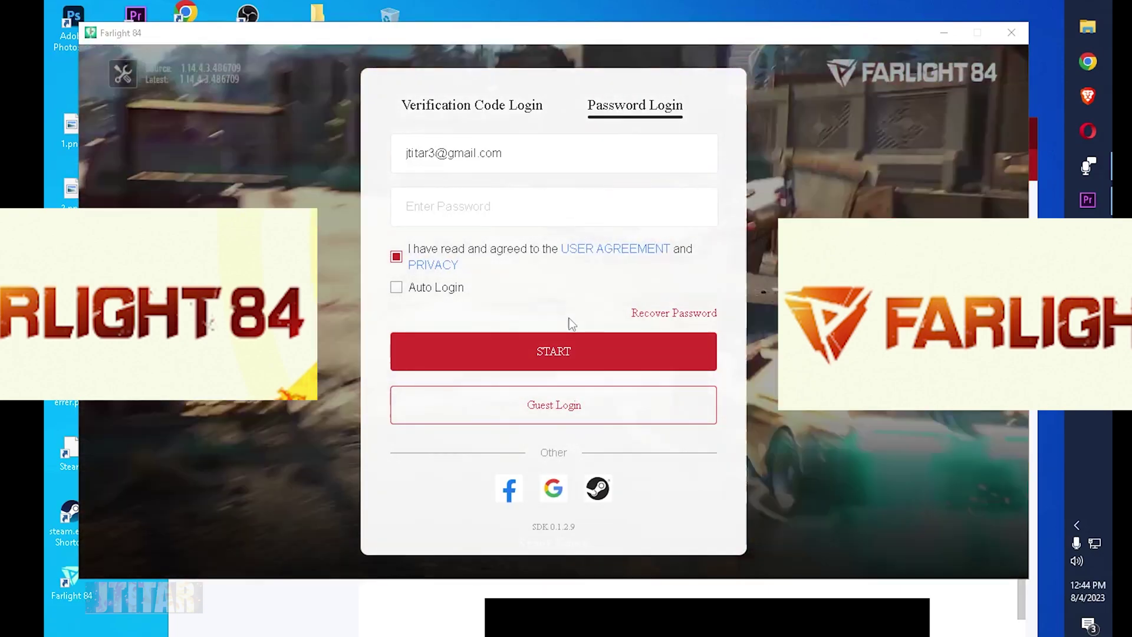
# - Log in on Password Login with the new password, then close the game from the lobby
pyautogui.click(513, 200)
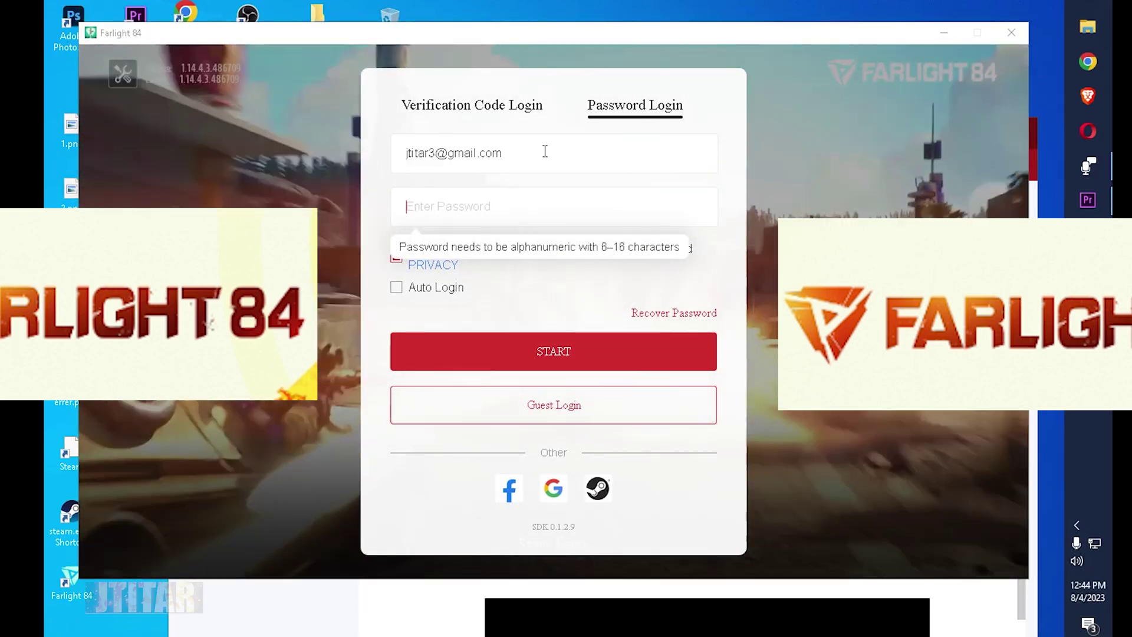
pyautogui.write('****')
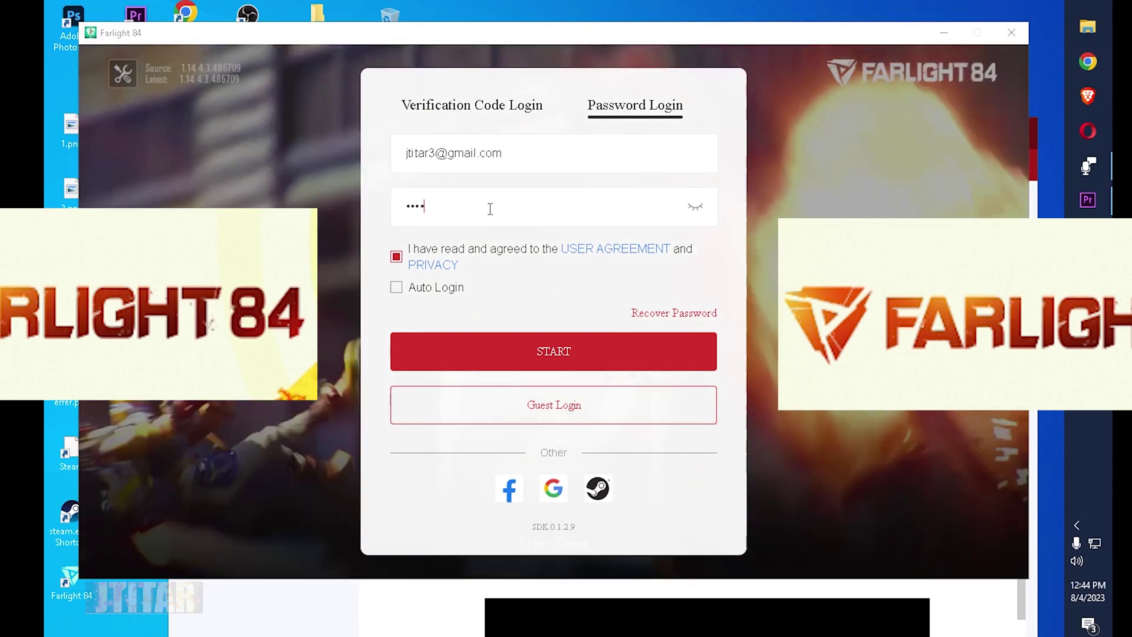
pyautogui.press('BackSpace')
pyautogui.press('BackSpace')
pyautogui.press('BackSpace')
pyautogui.press('BackSpace')
pyautogui.write('******')
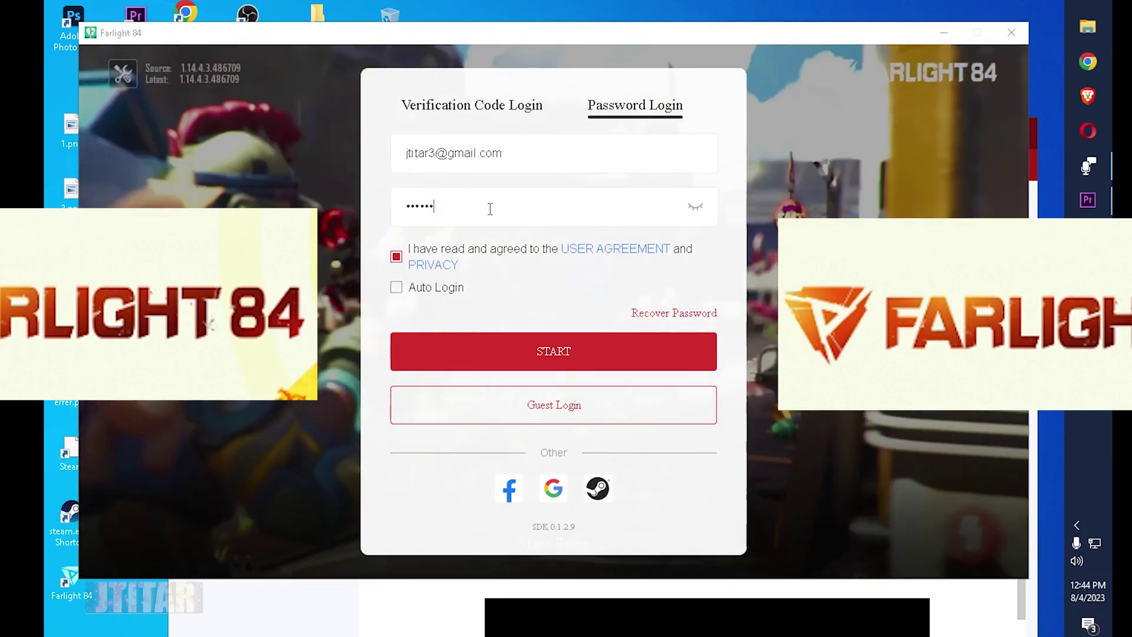
pyautogui.write('*****')
pyautogui.click(641, 342)
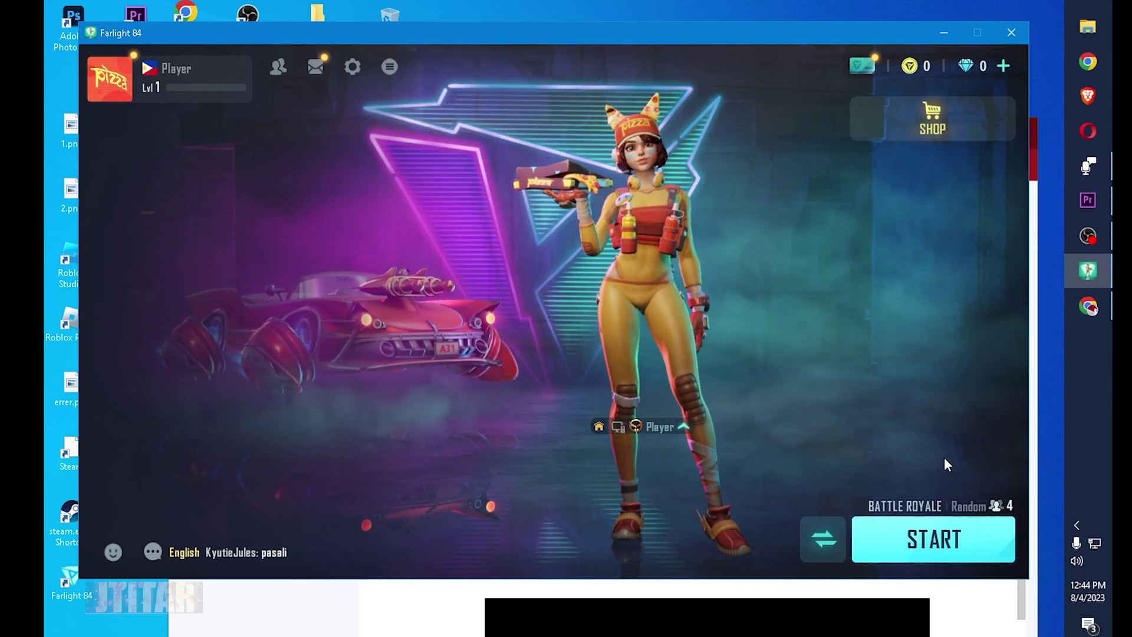
pyautogui.click(1011, 34)
# - Close Gmail, start the game from the Farlight 84 launcher, and dismiss the Windows Security notification
pyautogui.click(1010, 125)
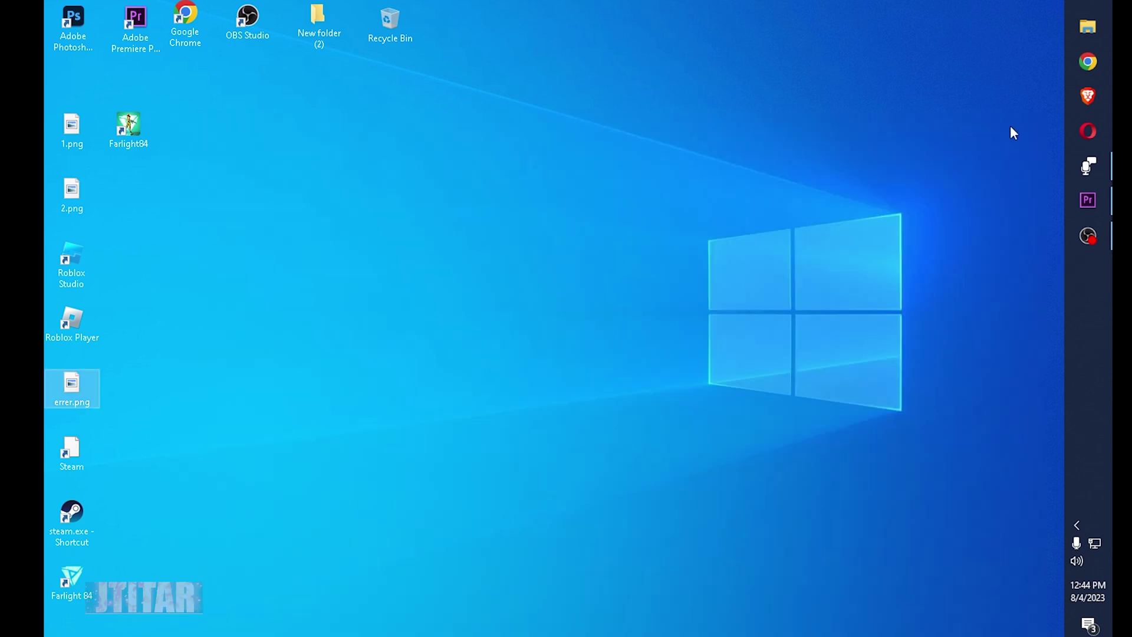
pyautogui.click(1091, 5)
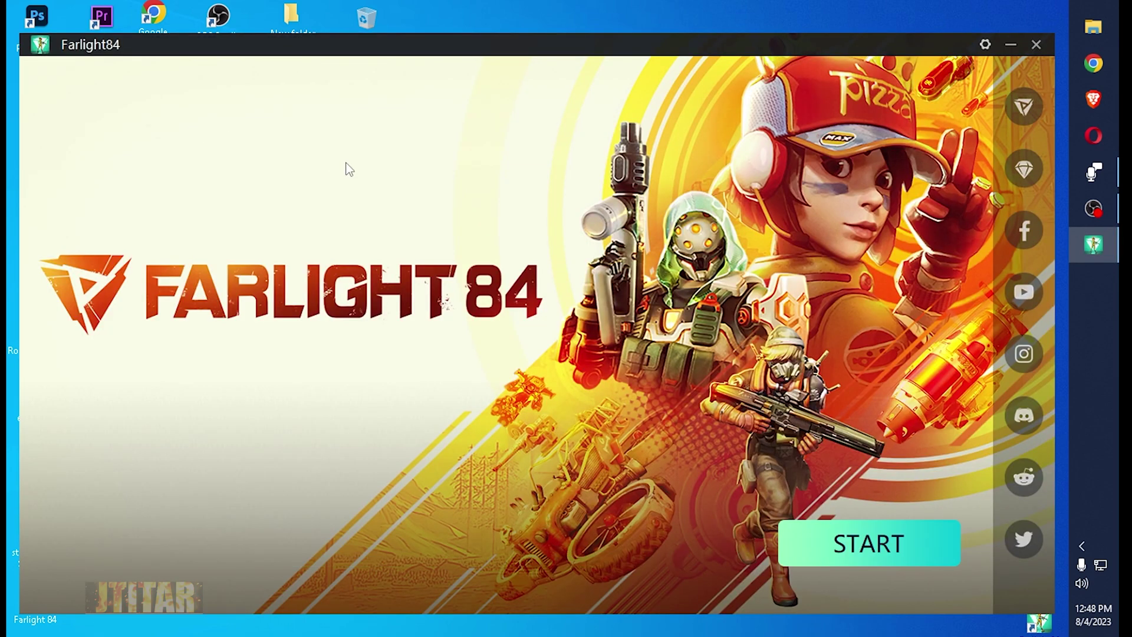
pyautogui.click(864, 545)
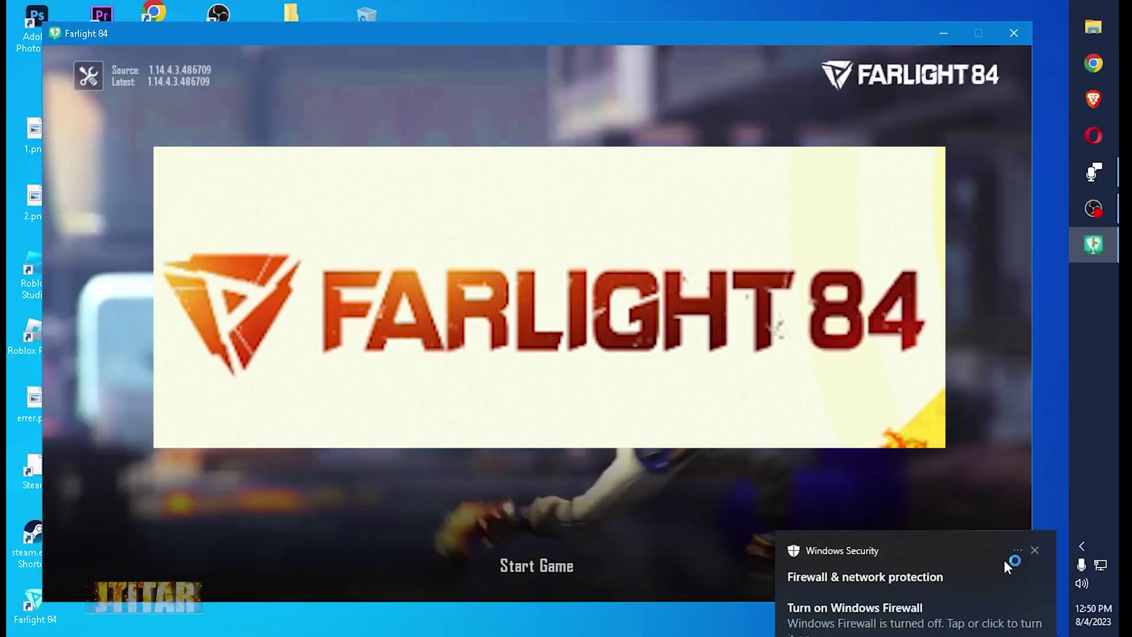
pyautogui.click(1035, 549)
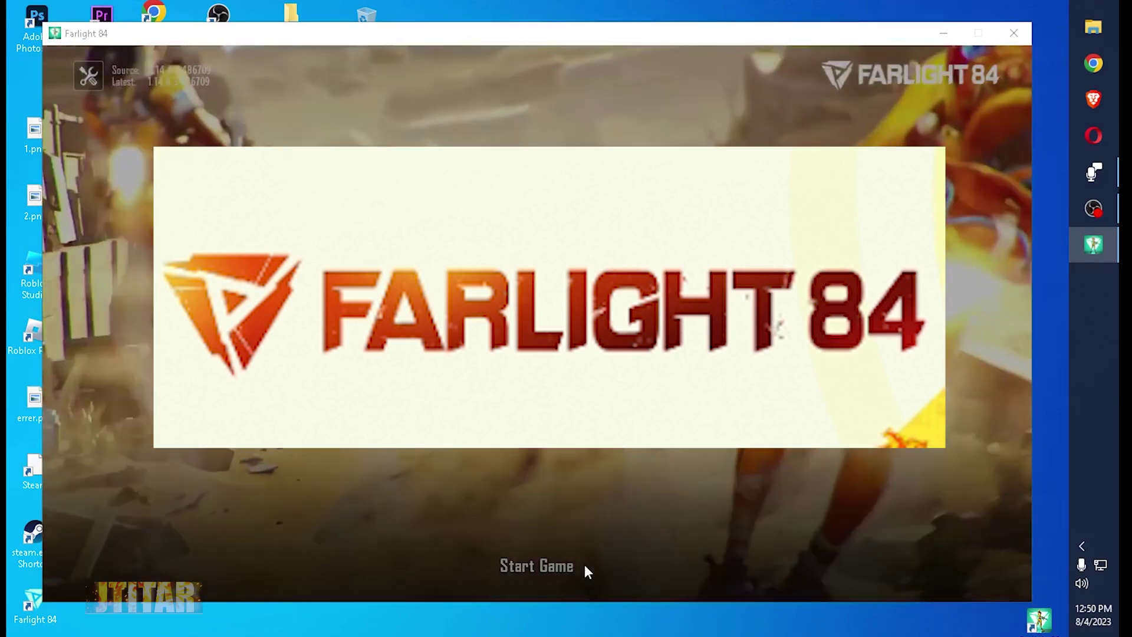
# - From Start Game, log in on the Password Login tab with the account password
pyautogui.click(584, 564)
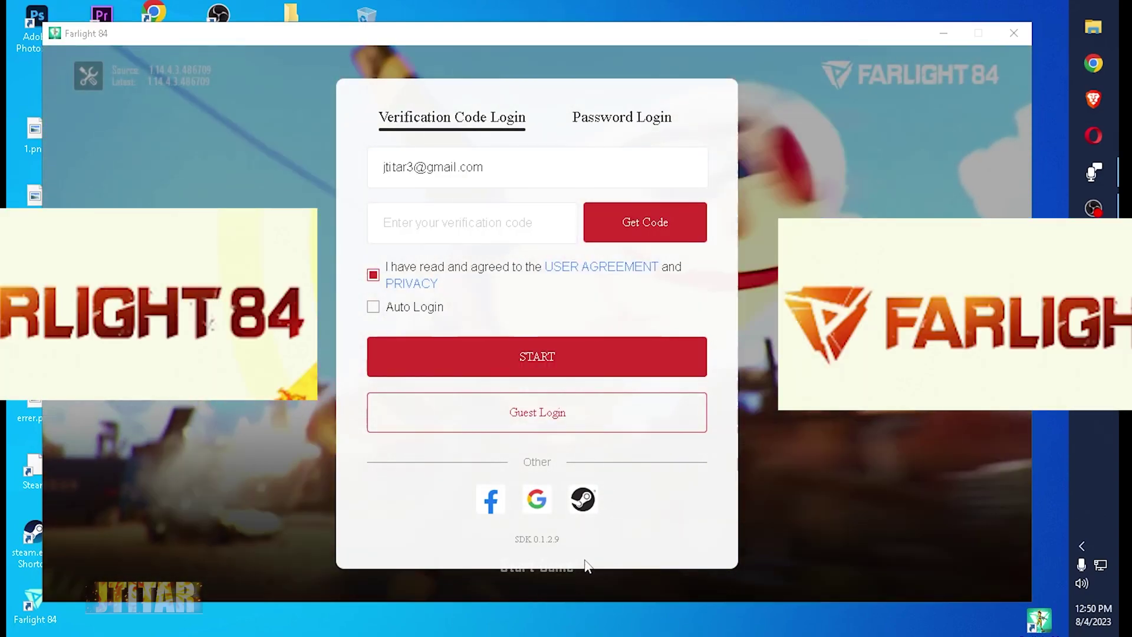
pyautogui.click(593, 122)
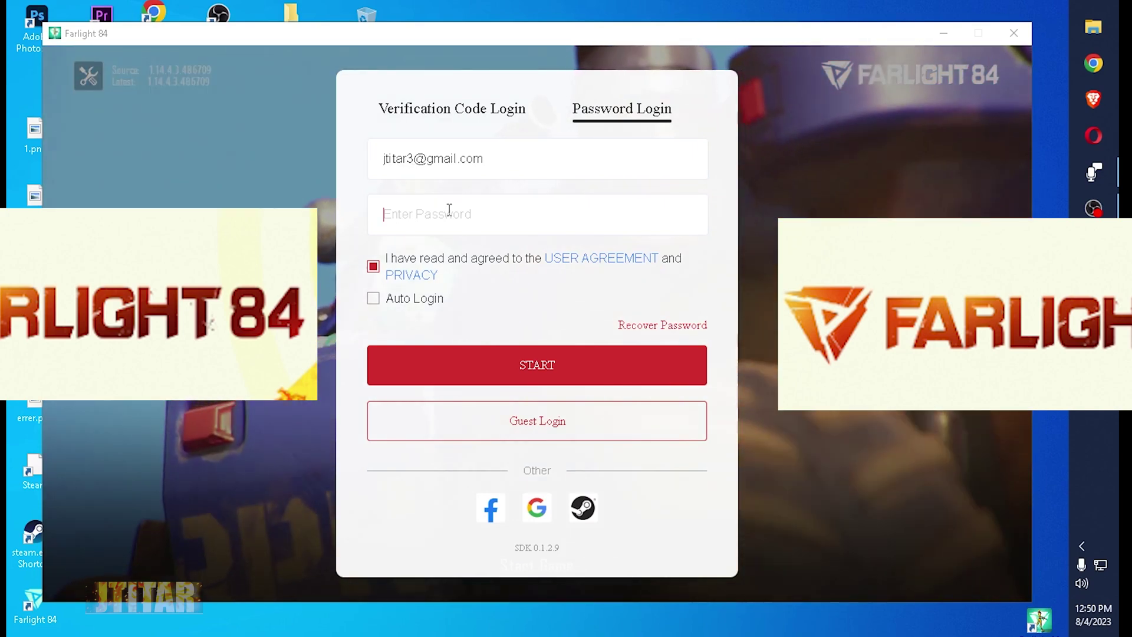
pyautogui.click(449, 212)
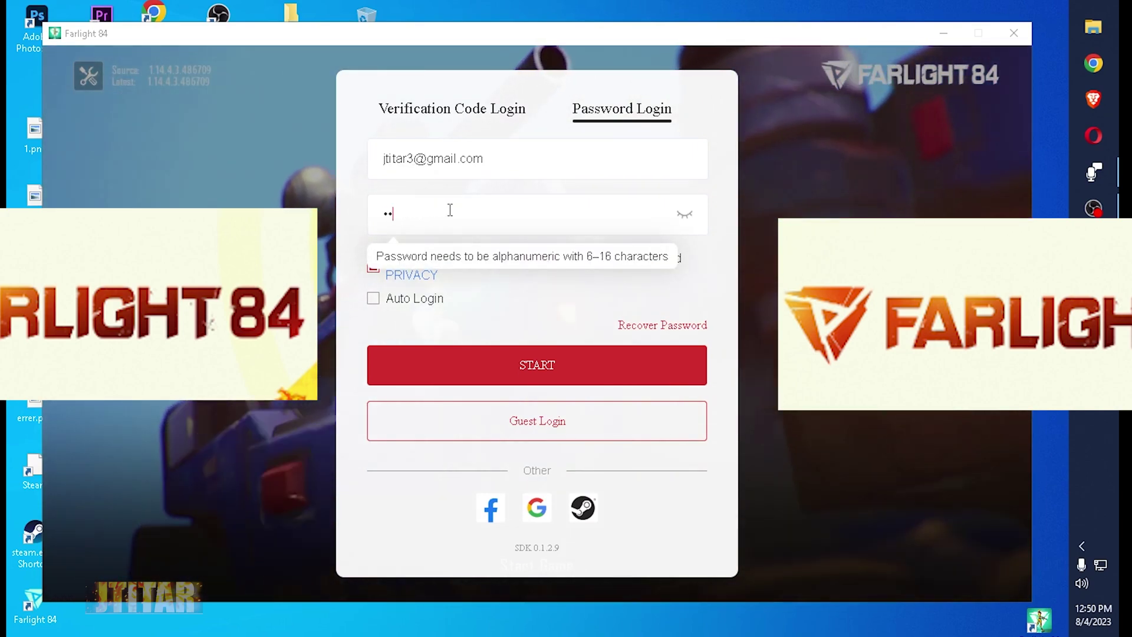
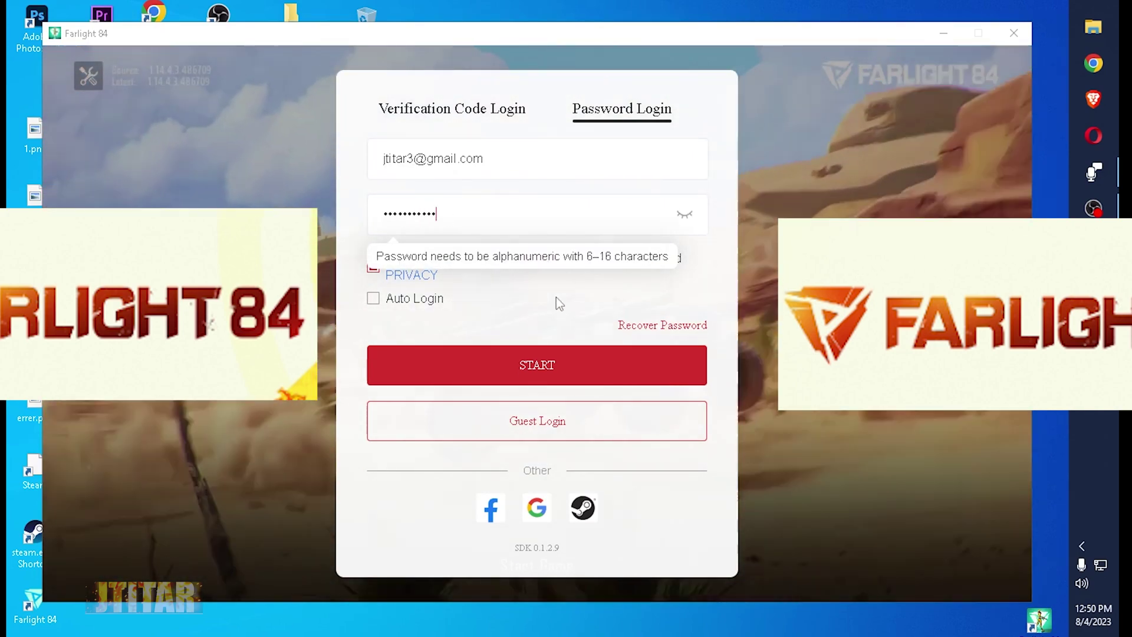
pyautogui.click(543, 372)
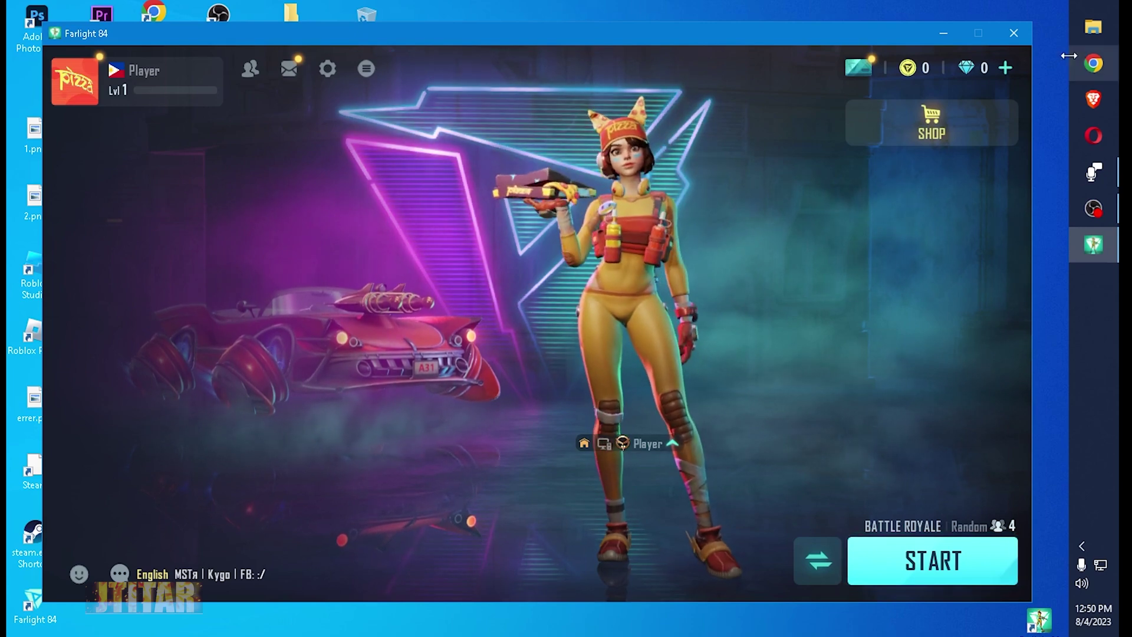
# - Close the game, reopen the launcher, and review Game Resources in Settings without changes
pyautogui.click(1014, 33)
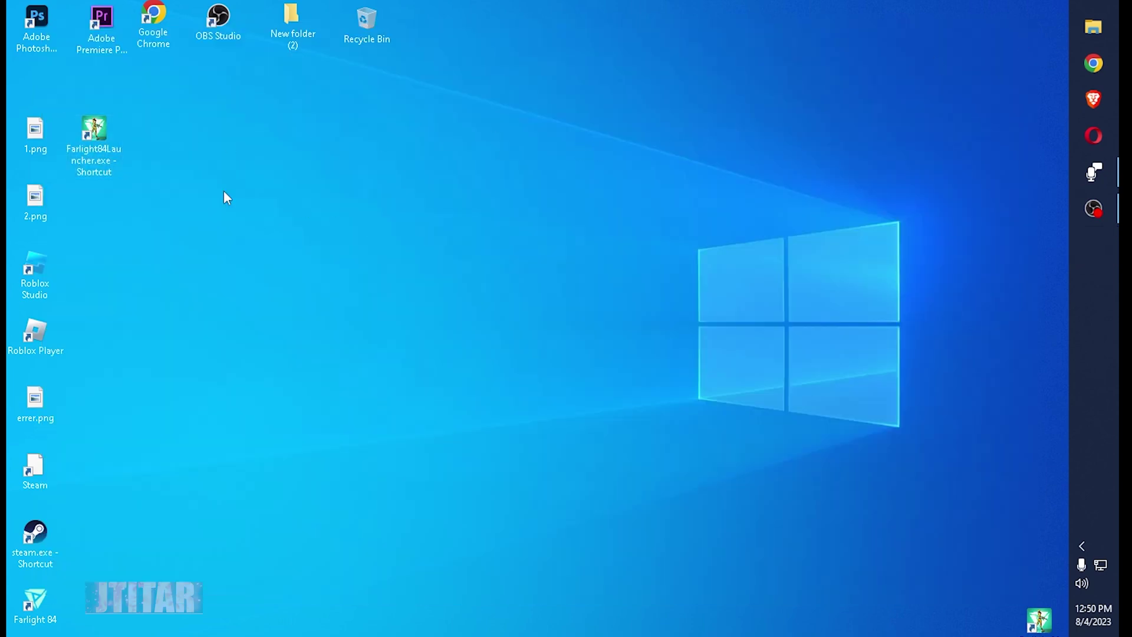
pyautogui.doubleClick(94, 140)
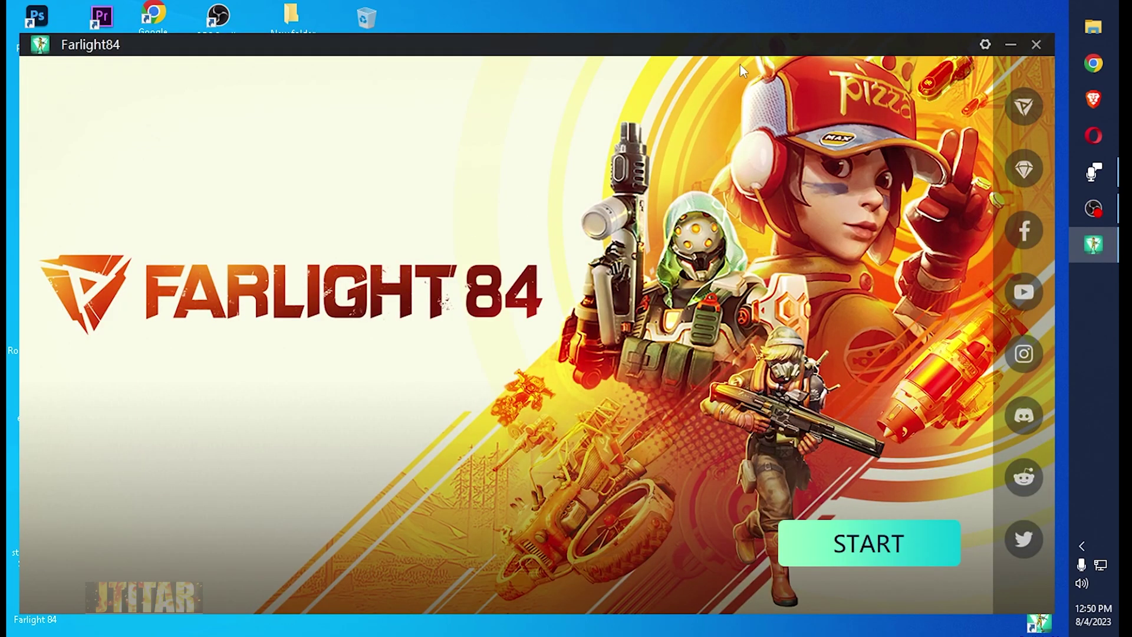
pyautogui.click(985, 46)
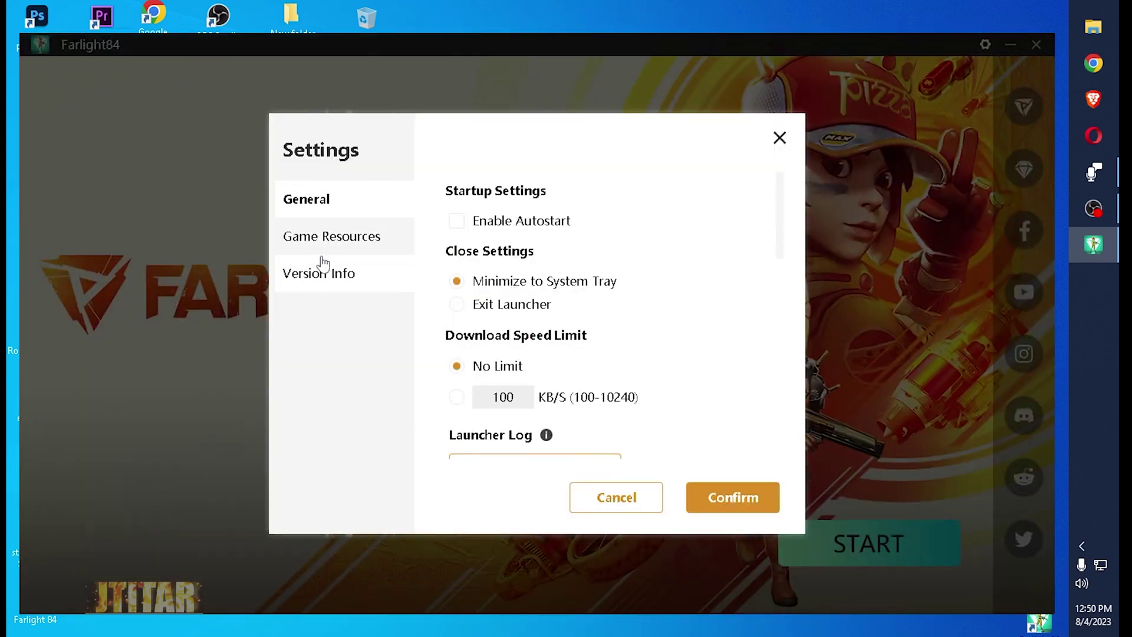
pyautogui.click(309, 239)
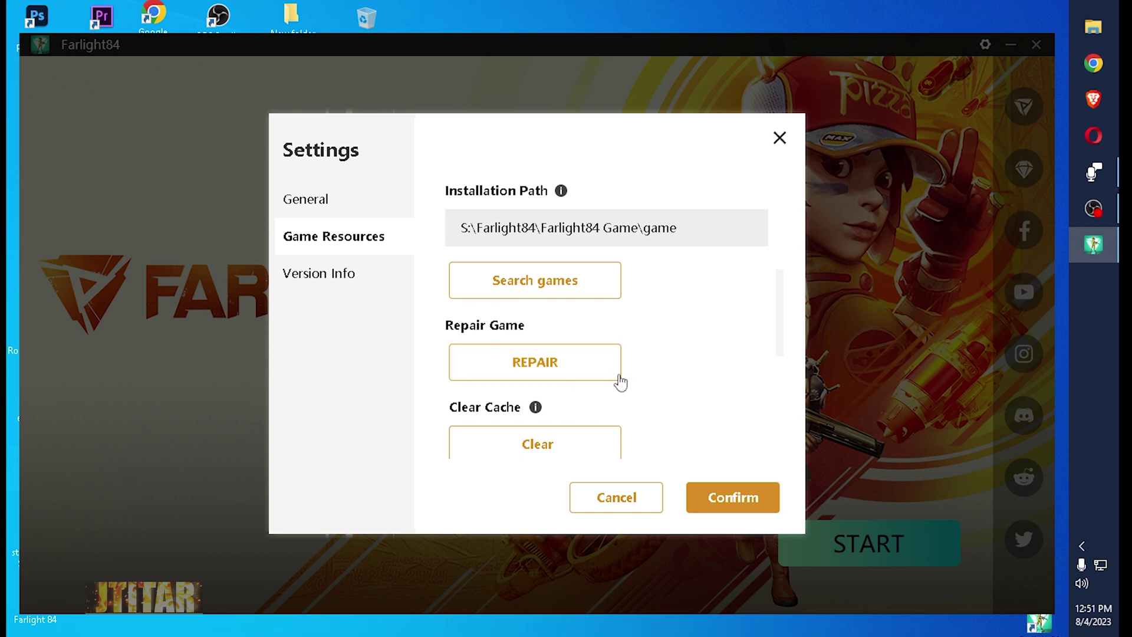
pyautogui.click(779, 141)
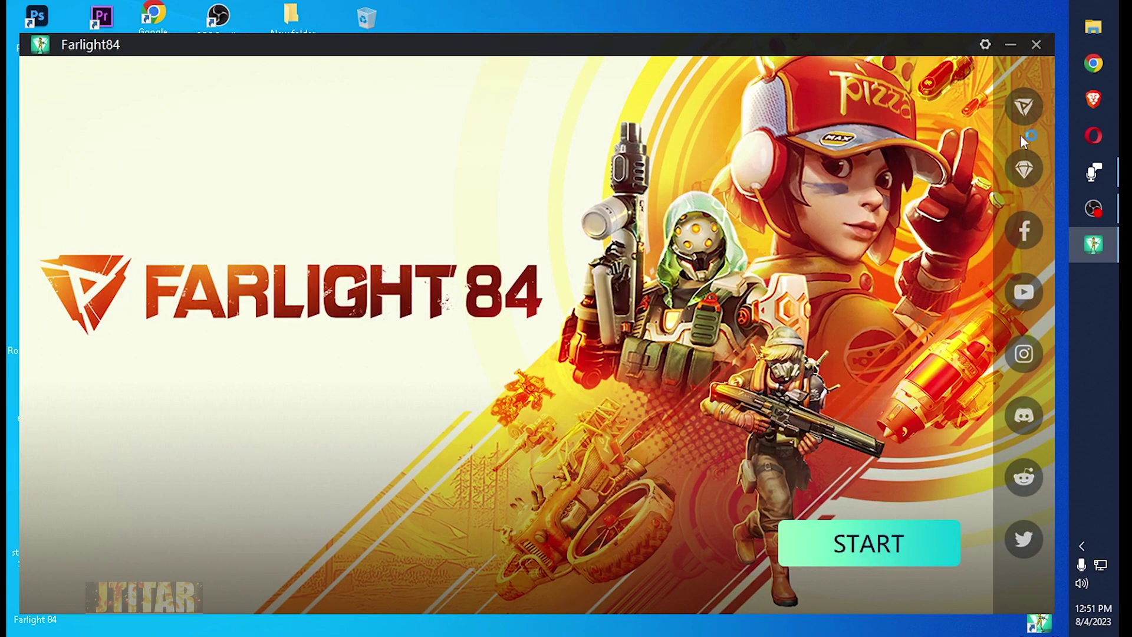